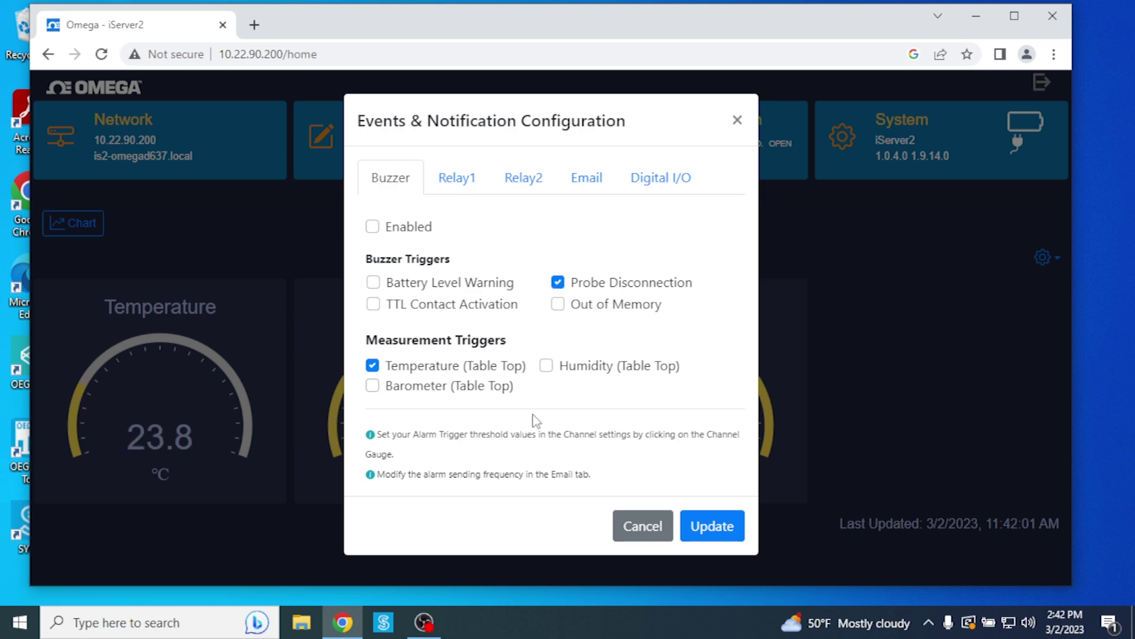
Step: Open the Relay1 event settings and scroll down through its notification options
{"action": "left_click", "coordinate": [461, 180]}
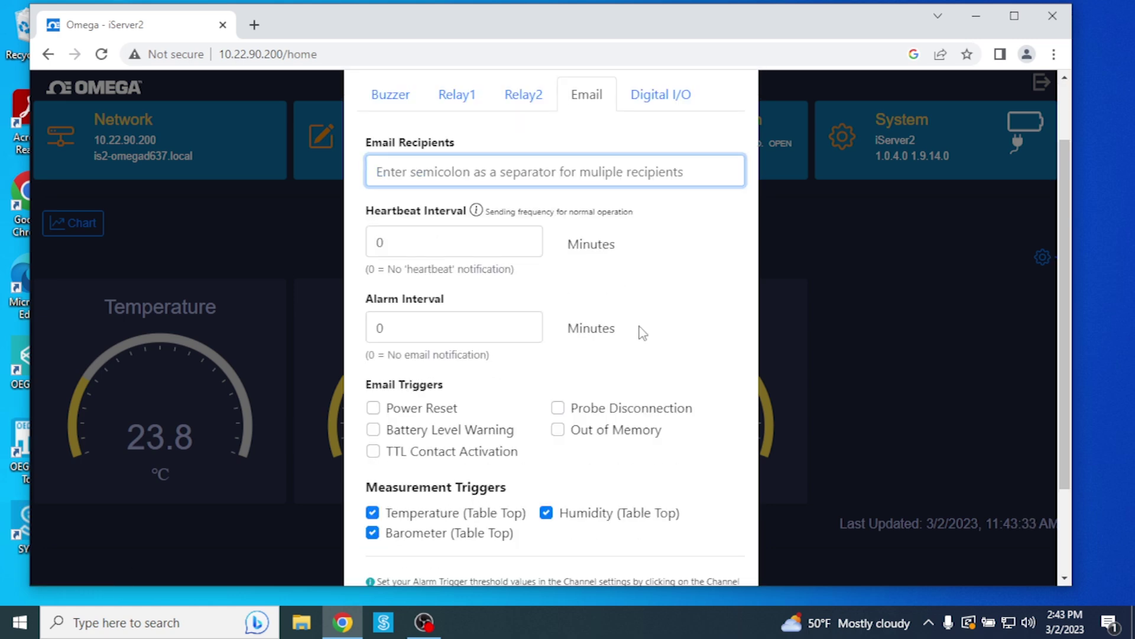
{"action": "scroll", "coordinate": [643, 333], "scroll_direction": "down", "scroll_amount": 2}
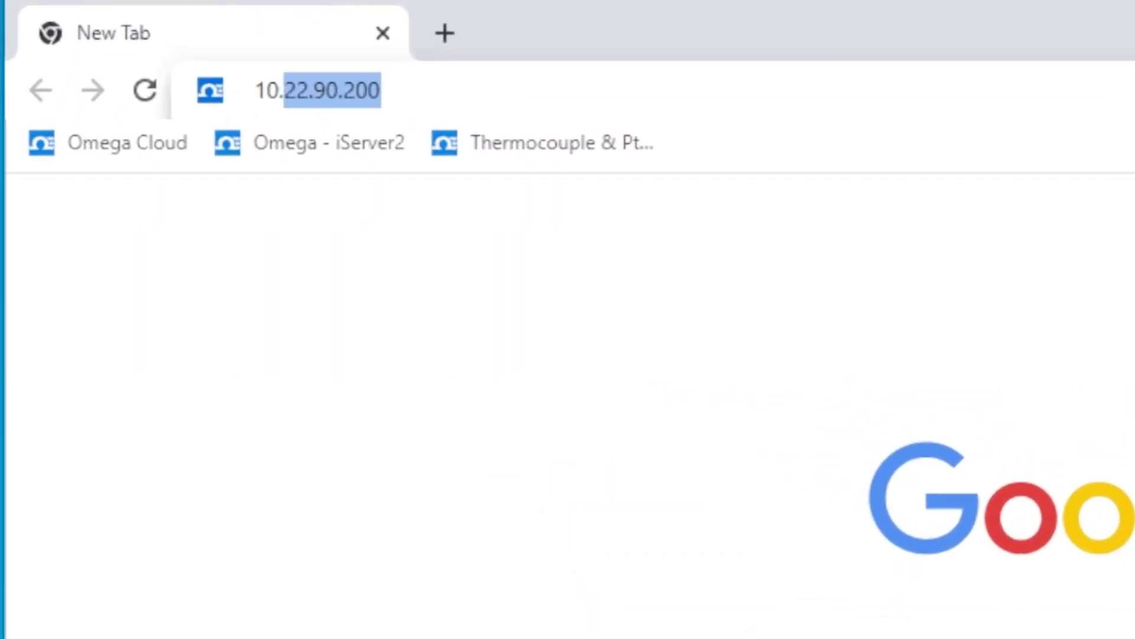
Step: Log into the iServer at 10.22.90.200 with the saved user name and replace the default password
{"action": "type", "text": "22.90.200"}
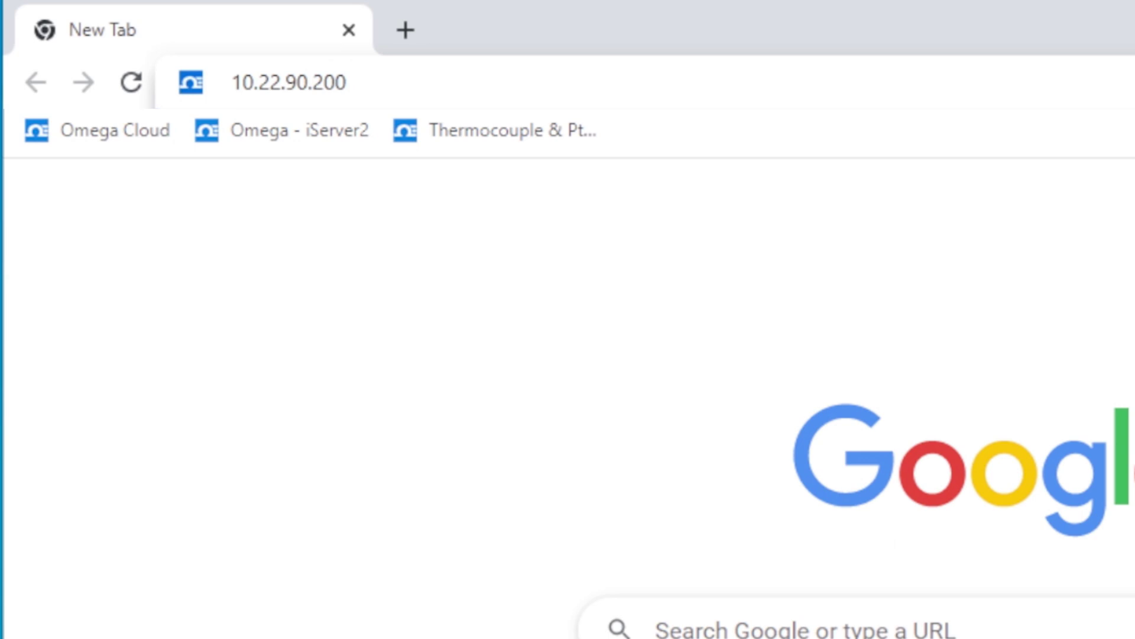
{"action": "key", "text": "Return"}
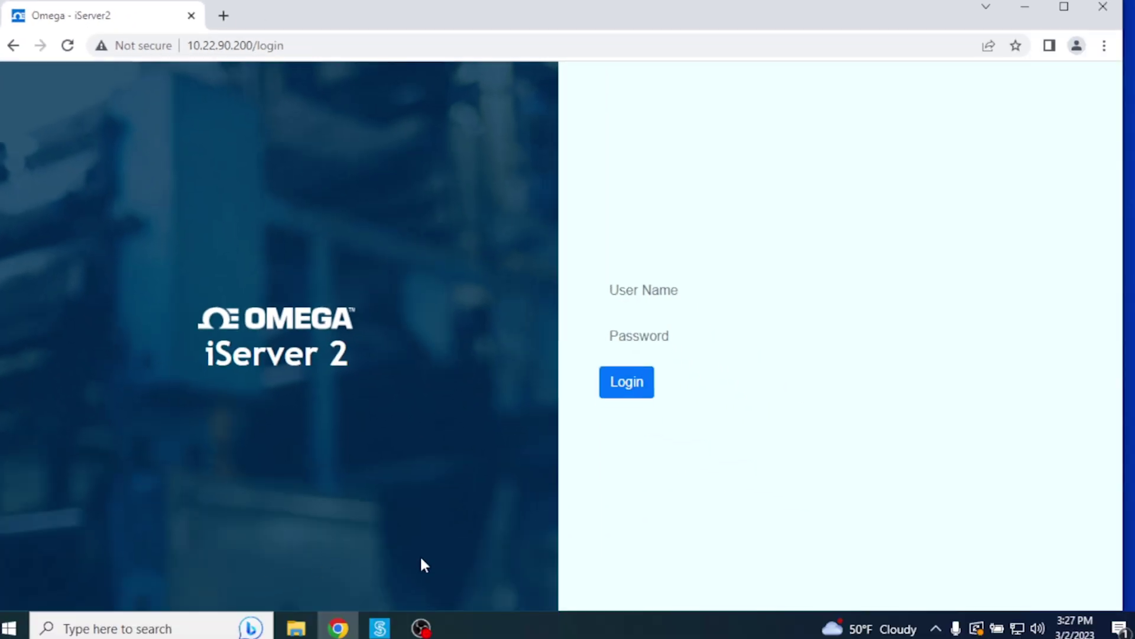
{"action": "left_click", "coordinate": [789, 295]}
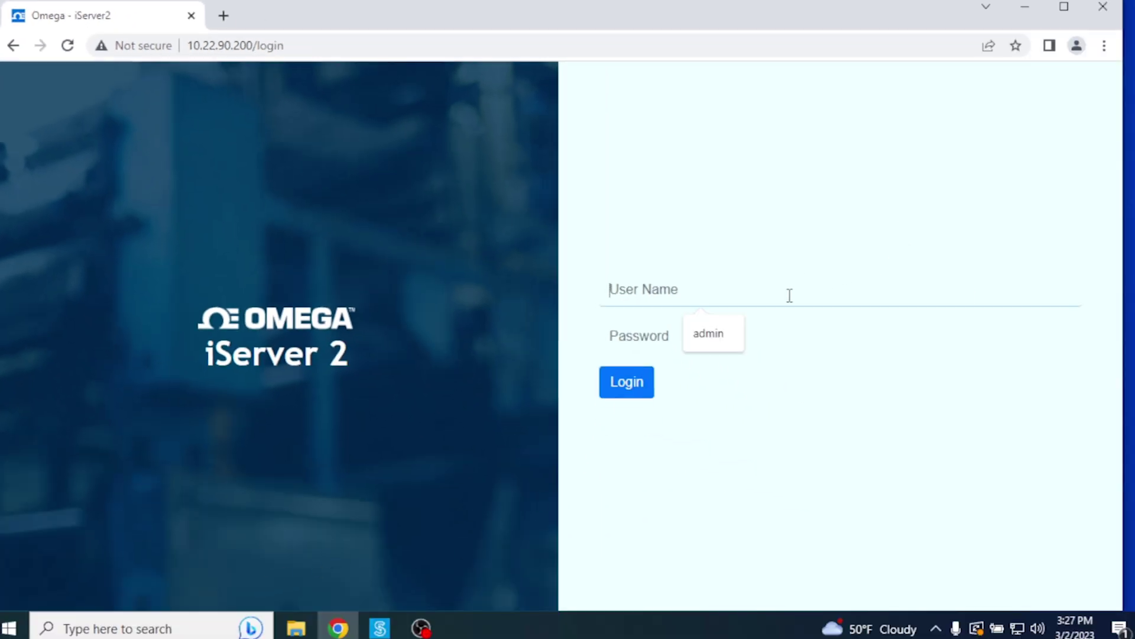
{"action": "left_click", "coordinate": [717, 333]}
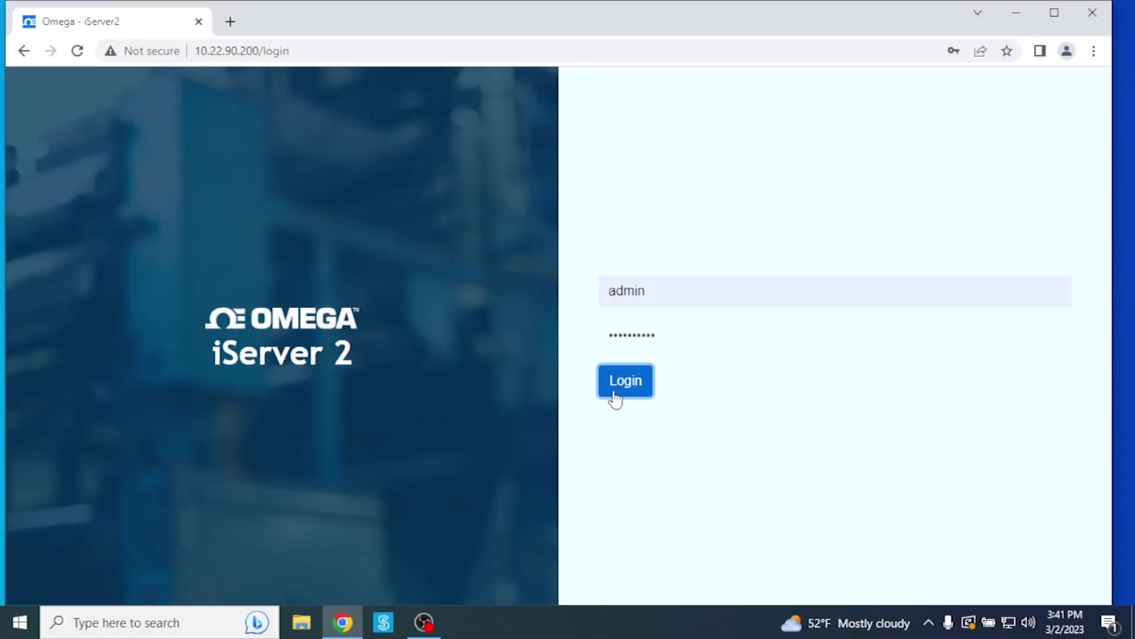
{"action": "left_click", "coordinate": [614, 397]}
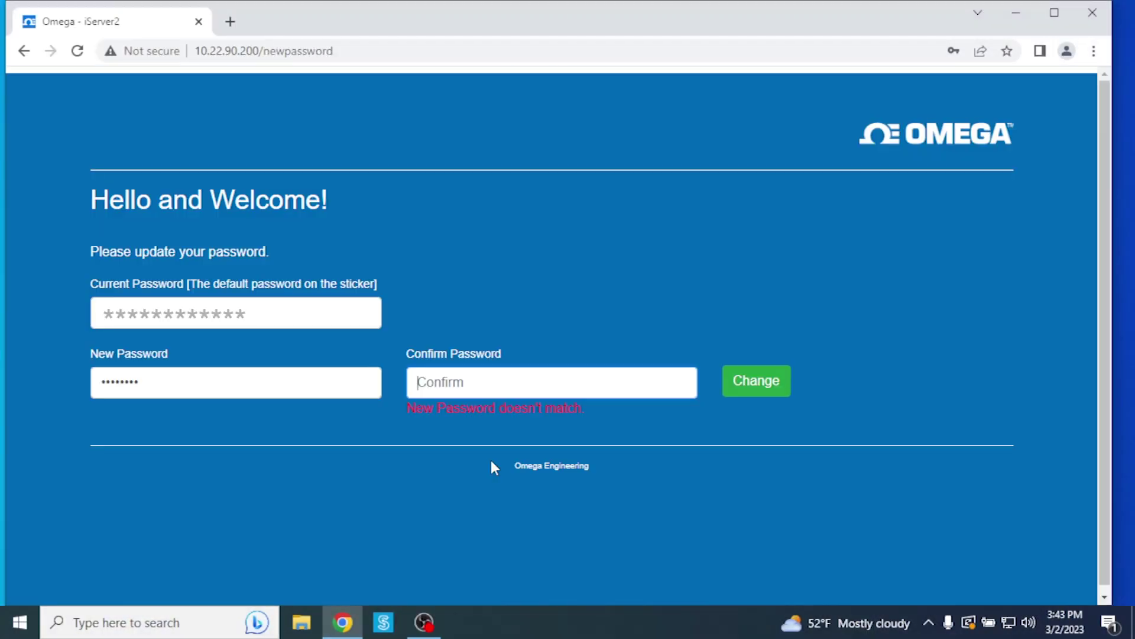
{"action": "type", "text": "********"}
{"action": "type", "text": "*"}
{"action": "left_click", "coordinate": [763, 387]}
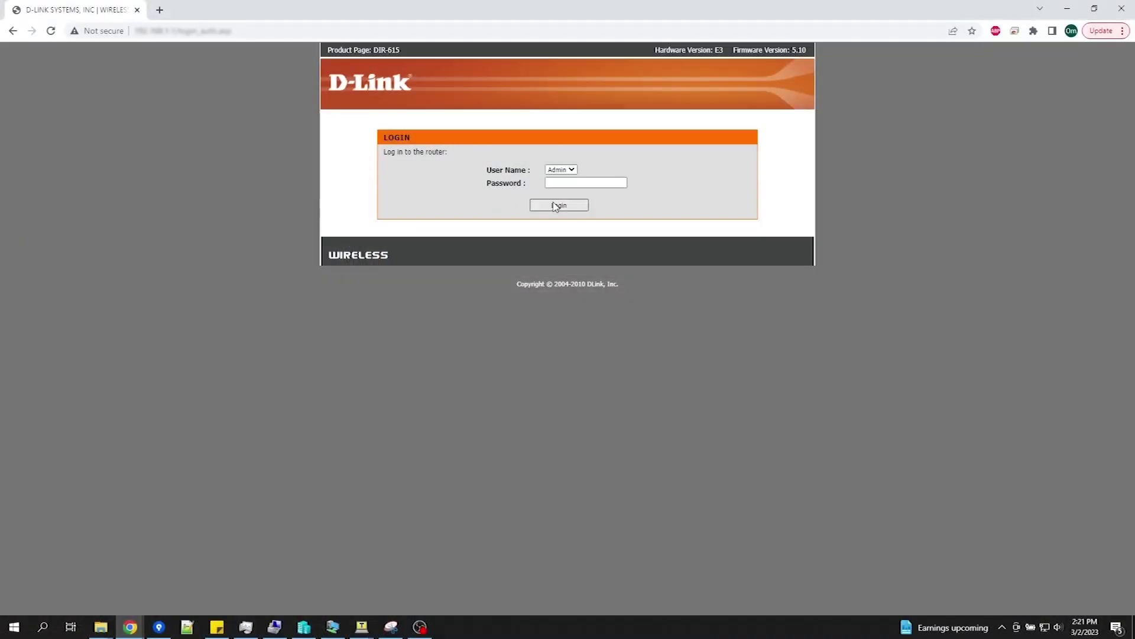
Step: Log into the D-Link router and scroll its Network Settings page to the DHCP reservation list
{"action": "left_click", "coordinate": [556, 206]}
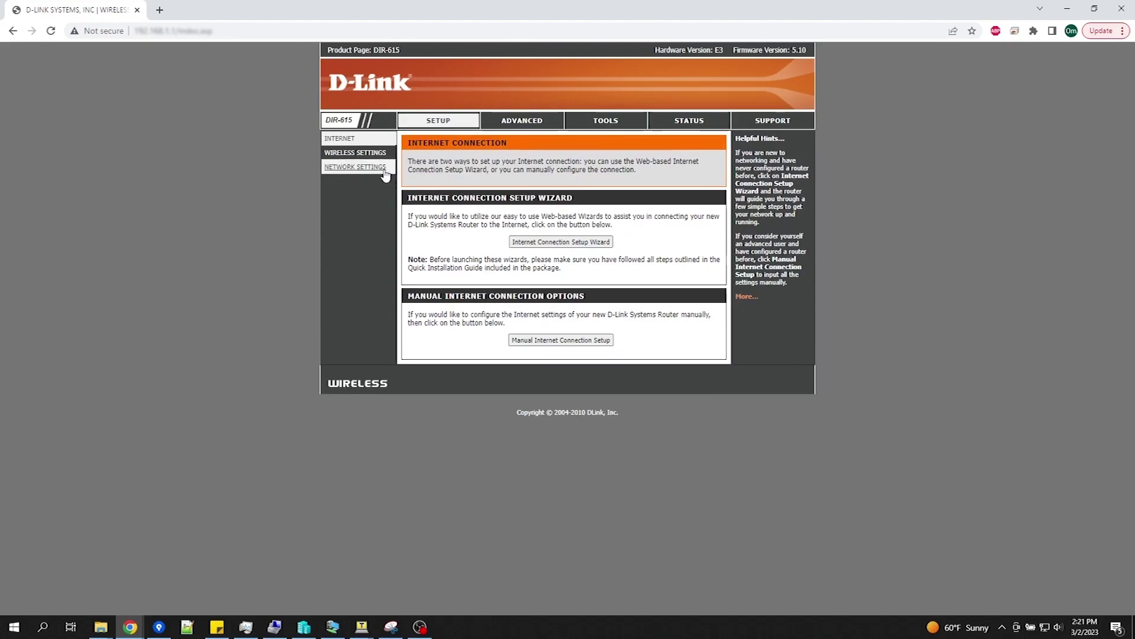
{"action": "left_click", "coordinate": [367, 168]}
{"action": "scroll", "coordinate": [367, 237], "scroll_direction": "down", "scroll_amount": 10}
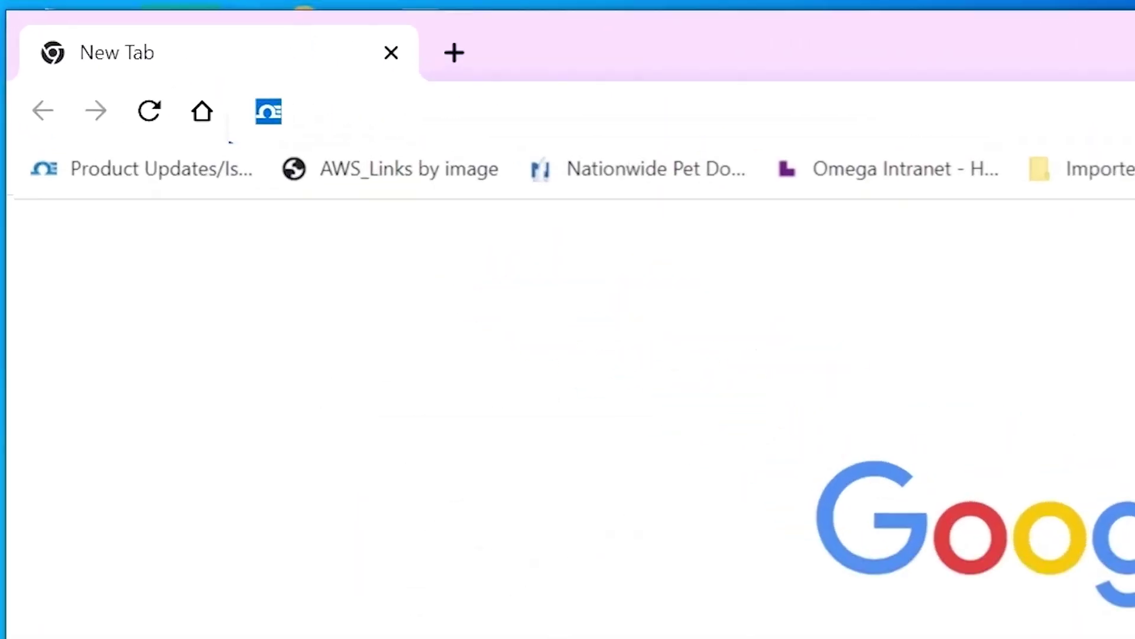
Step: Load the iServer login page from its http host-name address and enter the user name and password
{"action": "type", "text": "http://is2-omega****"}
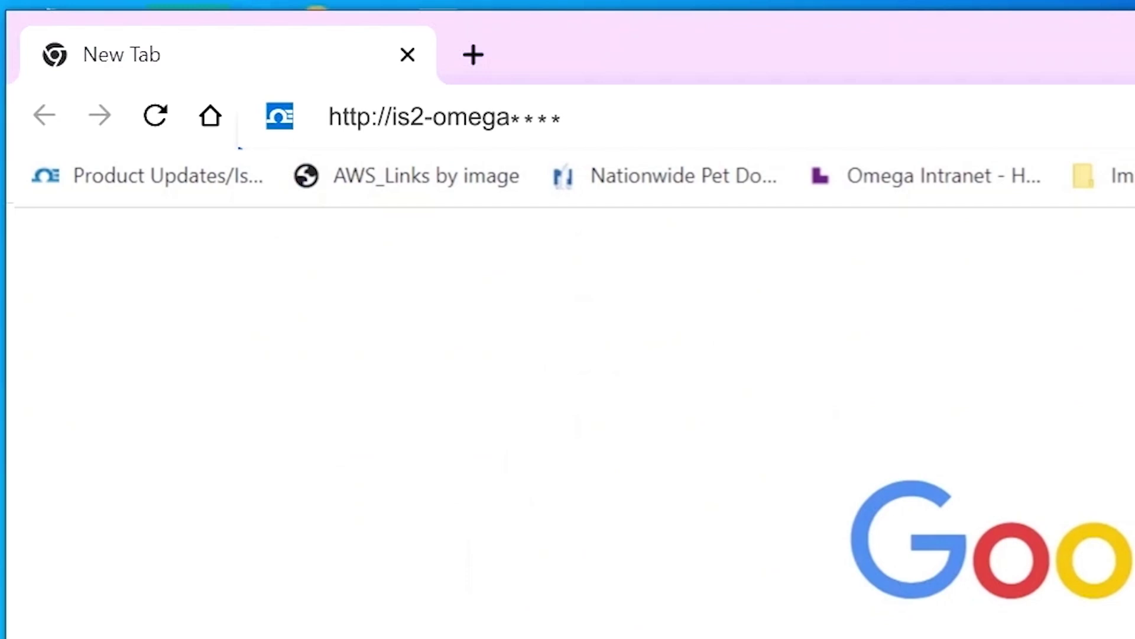
{"action": "key", "text": "Return"}
{"action": "type", "text": "admin"}
{"action": "key", "text": "Tab"}
{"action": "type", "text": "a"}
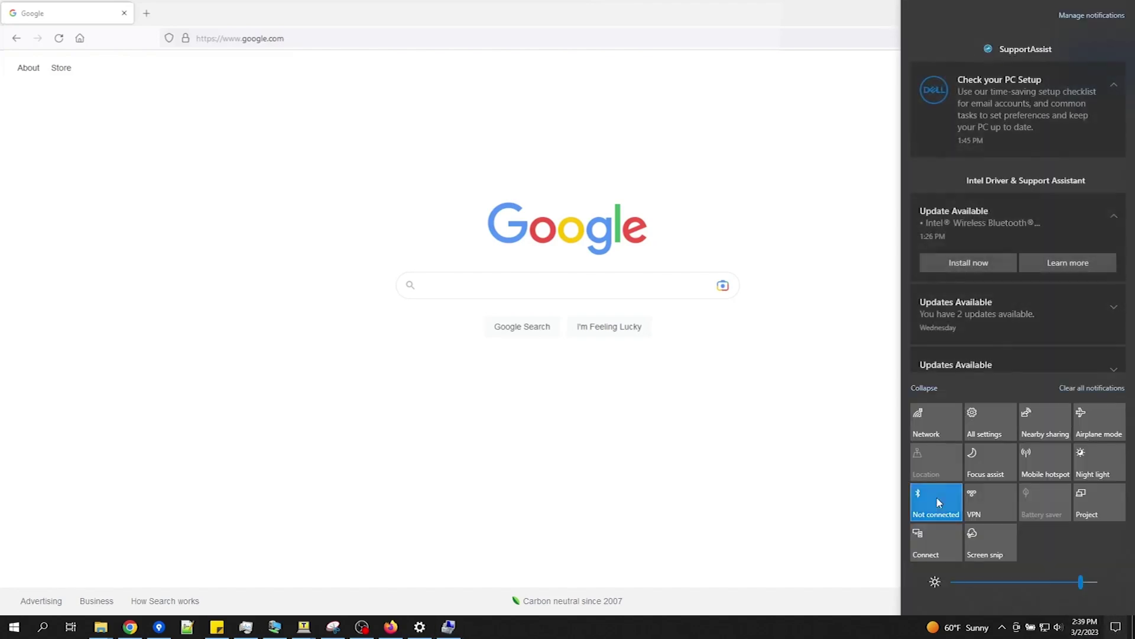
Step: Open the Internet Protocol Version 4 (TCP/IPv4) properties of the Ethernet 11 adapter
{"action": "left_click", "coordinate": [933, 429]}
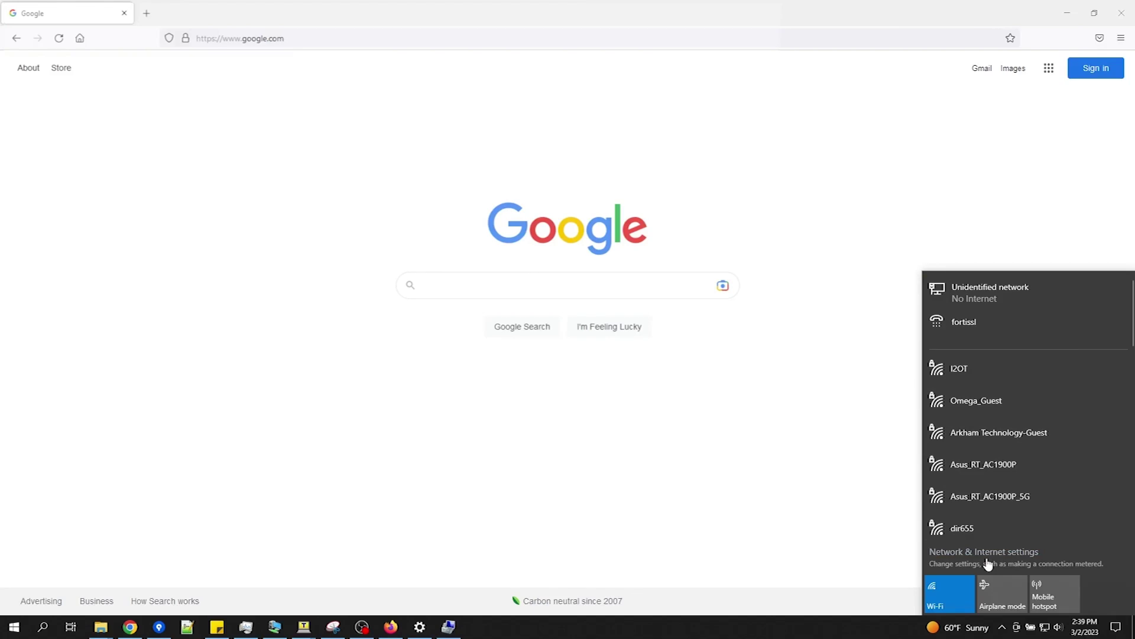
{"action": "left_click", "coordinate": [988, 561]}
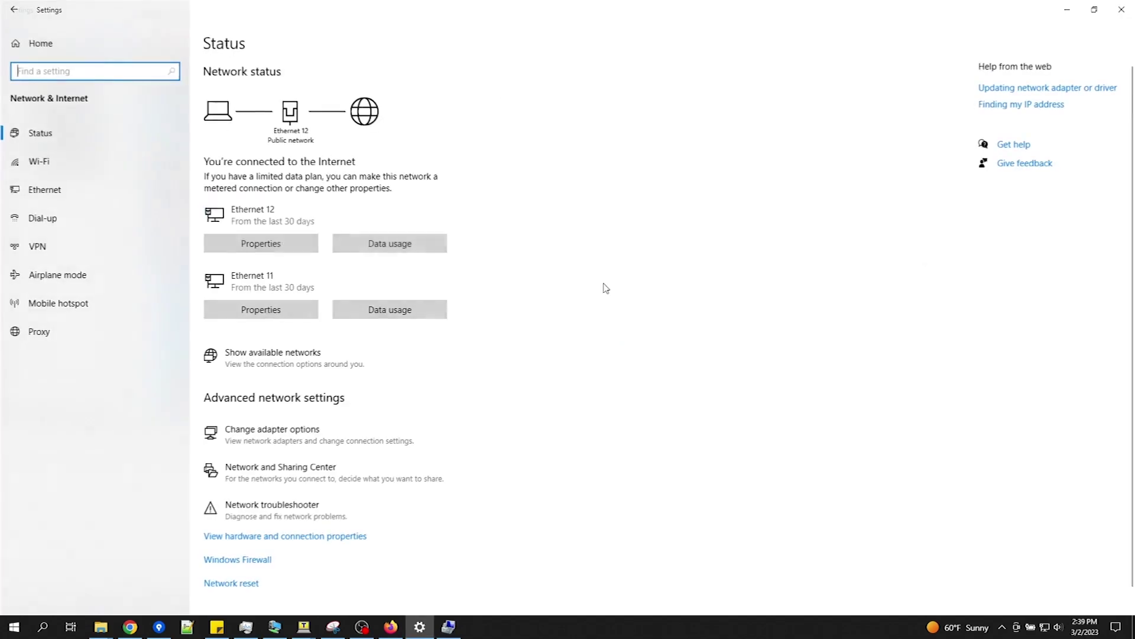
{"action": "left_click", "coordinate": [297, 438]}
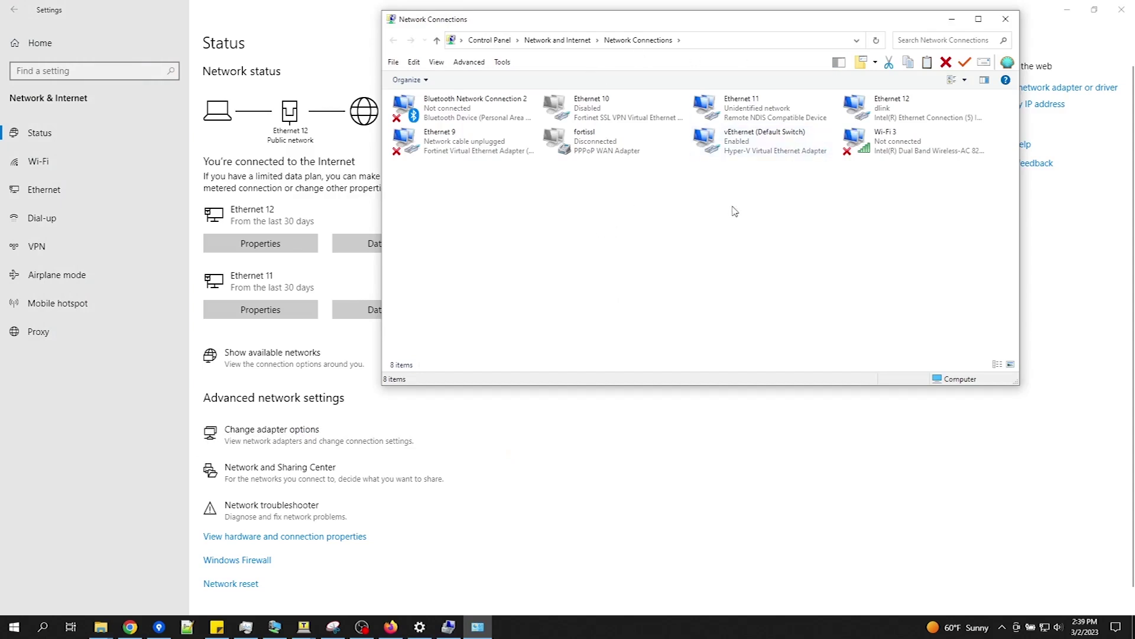
{"action": "double_click", "coordinate": [721, 123]}
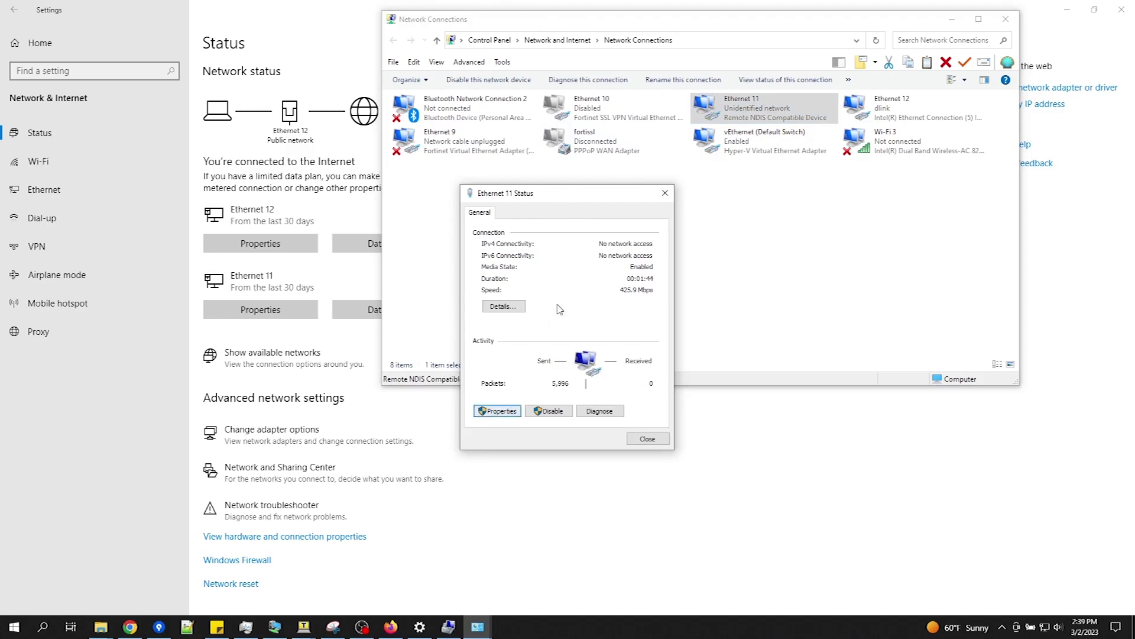
{"action": "left_click", "coordinate": [497, 411]}
{"action": "scroll", "coordinate": [584, 344], "scroll_direction": "down", "scroll_amount": 1}
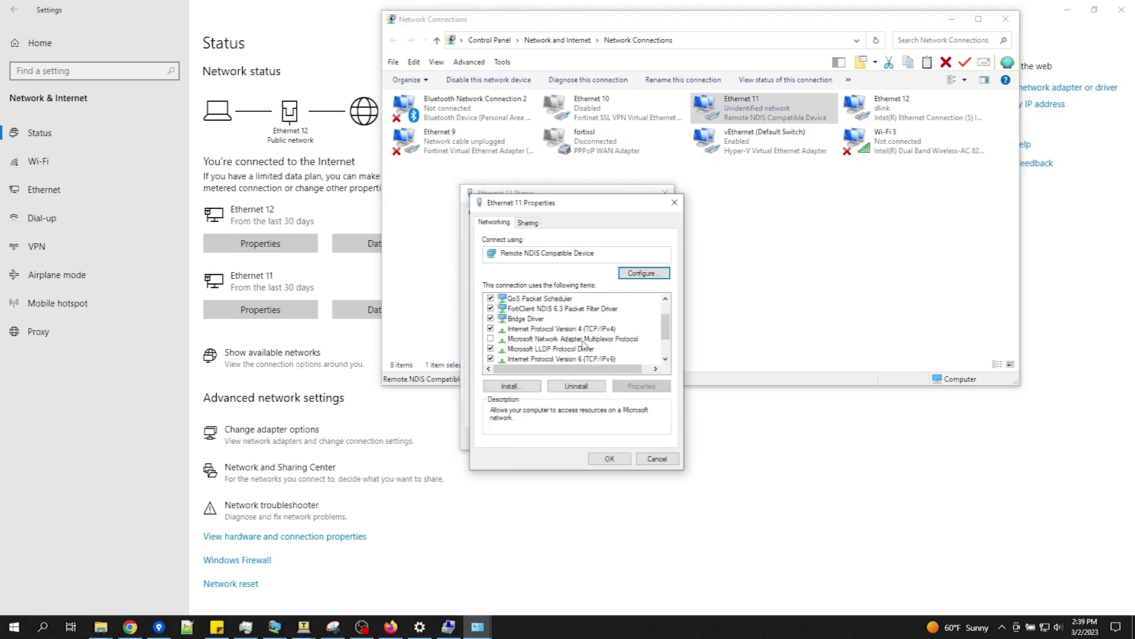
{"action": "left_click", "coordinate": [591, 328]}
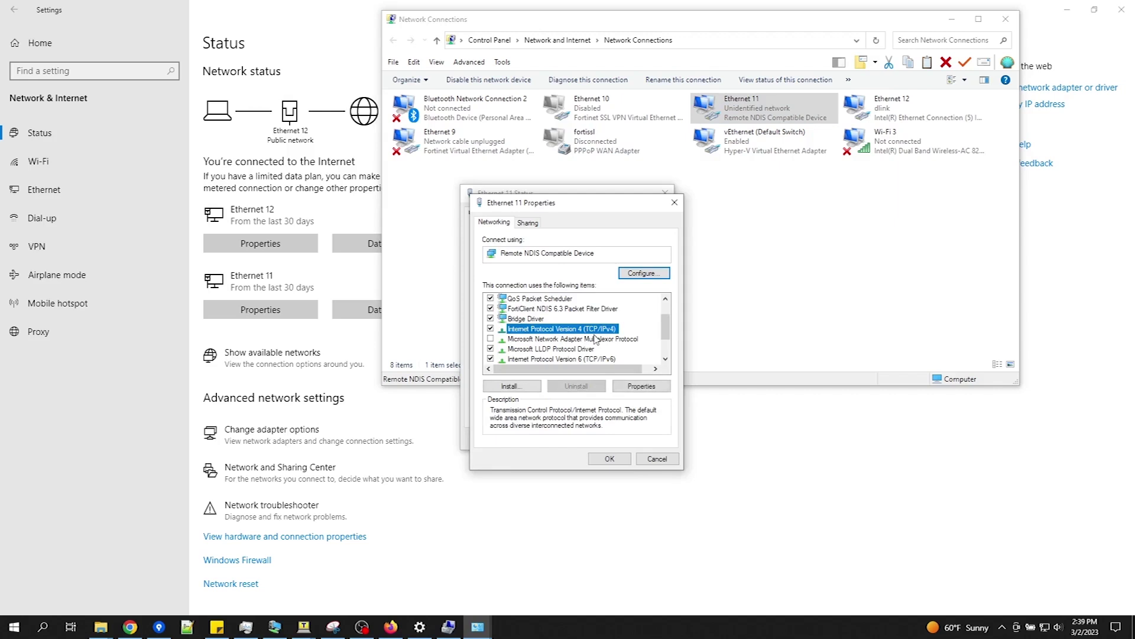
{"action": "left_click", "coordinate": [641, 386]}
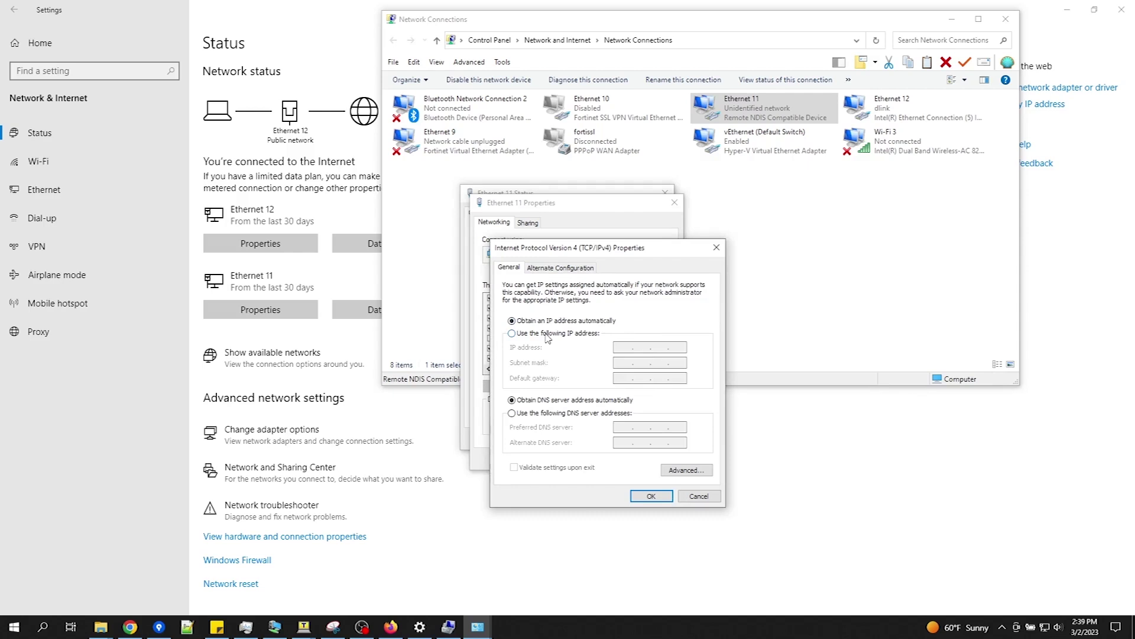
Step: Give Ethernet 11 static IP 192.168.3.50 with subnet mask 255.255.255.0, then return to Firefox
{"action": "left_click", "coordinate": [544, 333]}
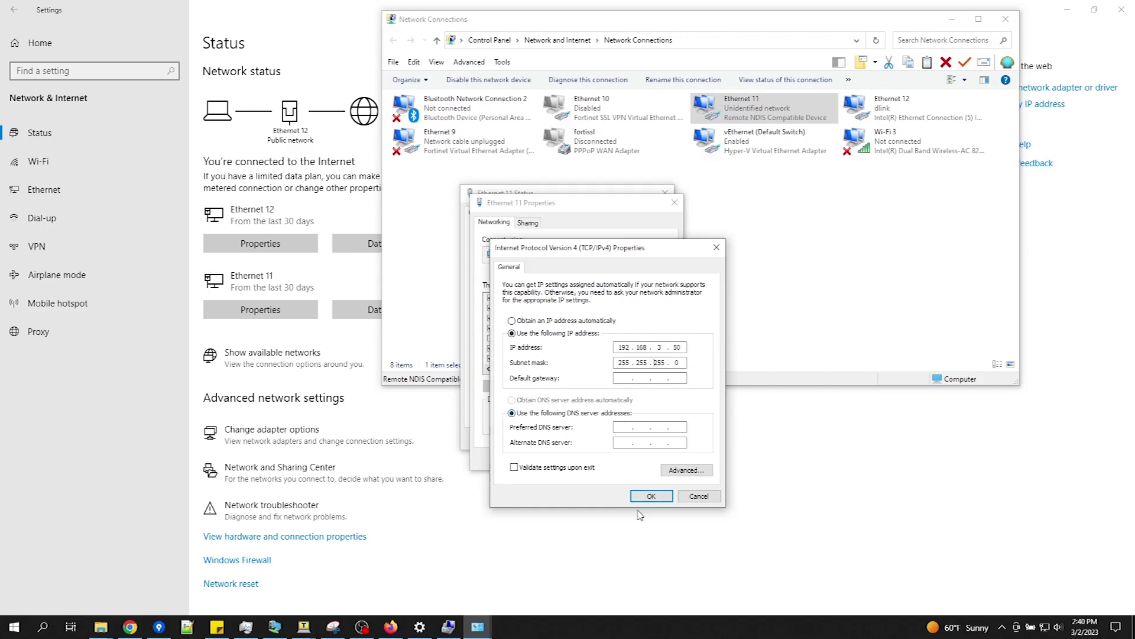
{"action": "left_click", "coordinate": [651, 497]}
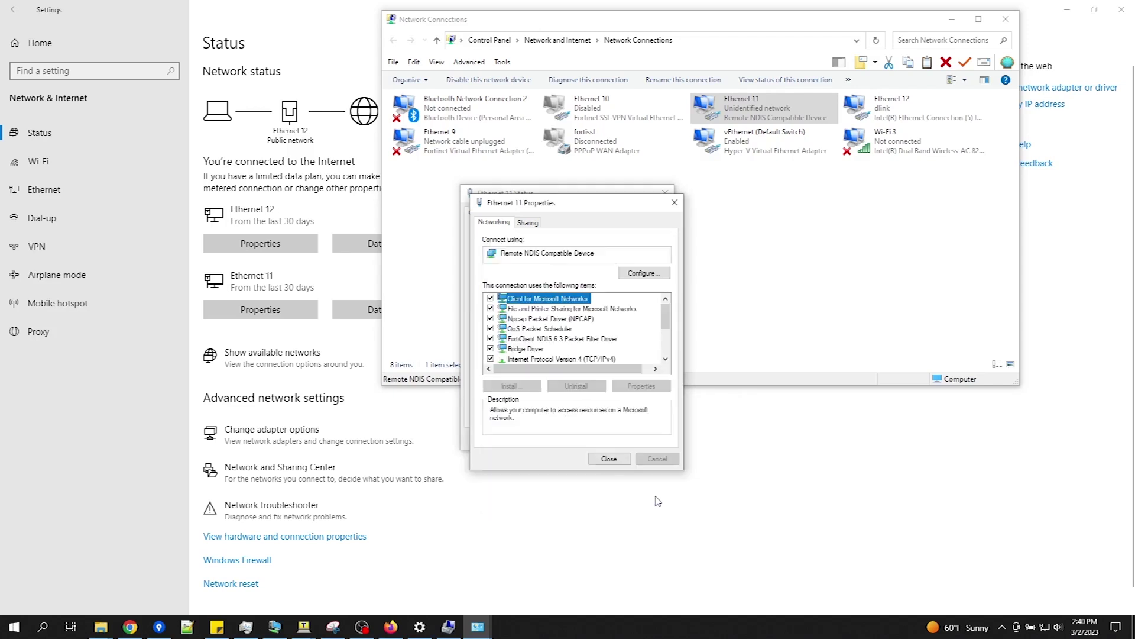
{"action": "left_click", "coordinate": [616, 460]}
{"action": "left_click", "coordinate": [651, 439]}
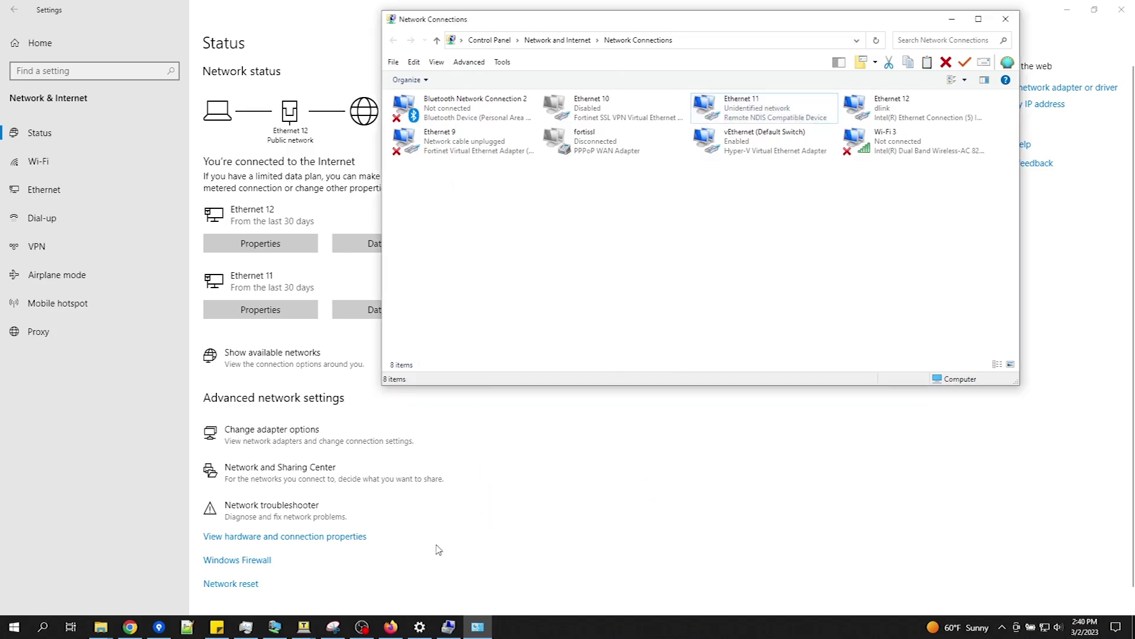
{"action": "left_click", "coordinate": [397, 631]}
Step: Go to 192.168.3.200 in Firefox and log into the iServer with the user name and password
{"action": "left_click", "coordinate": [318, 39]}
{"action": "type", "text": "192"}
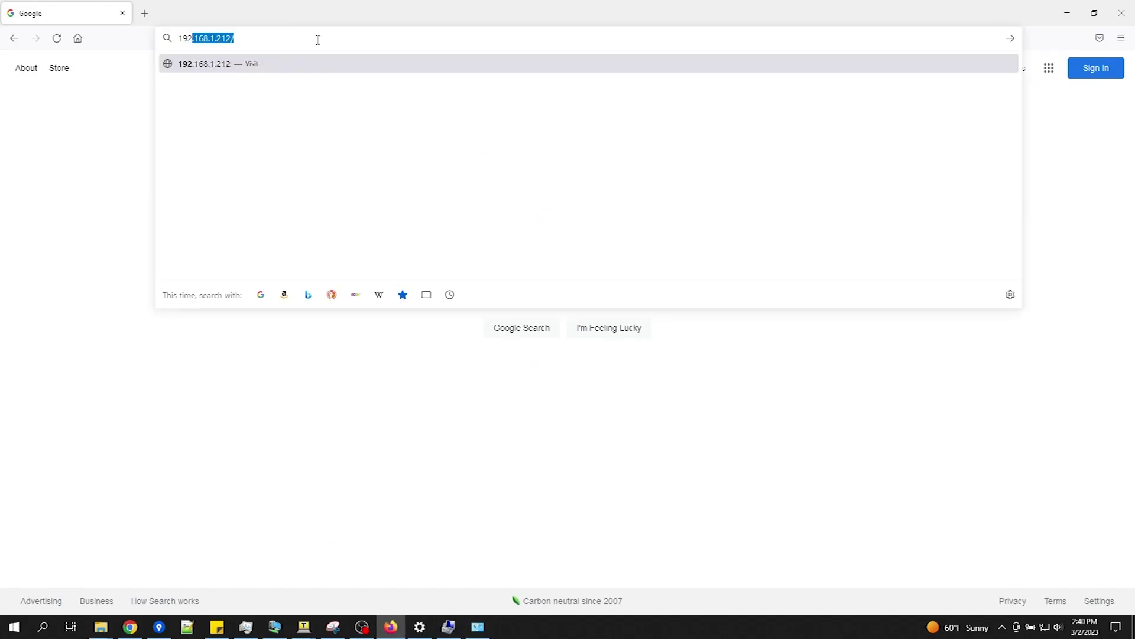
{"action": "type", "text": ".168.3.2"}
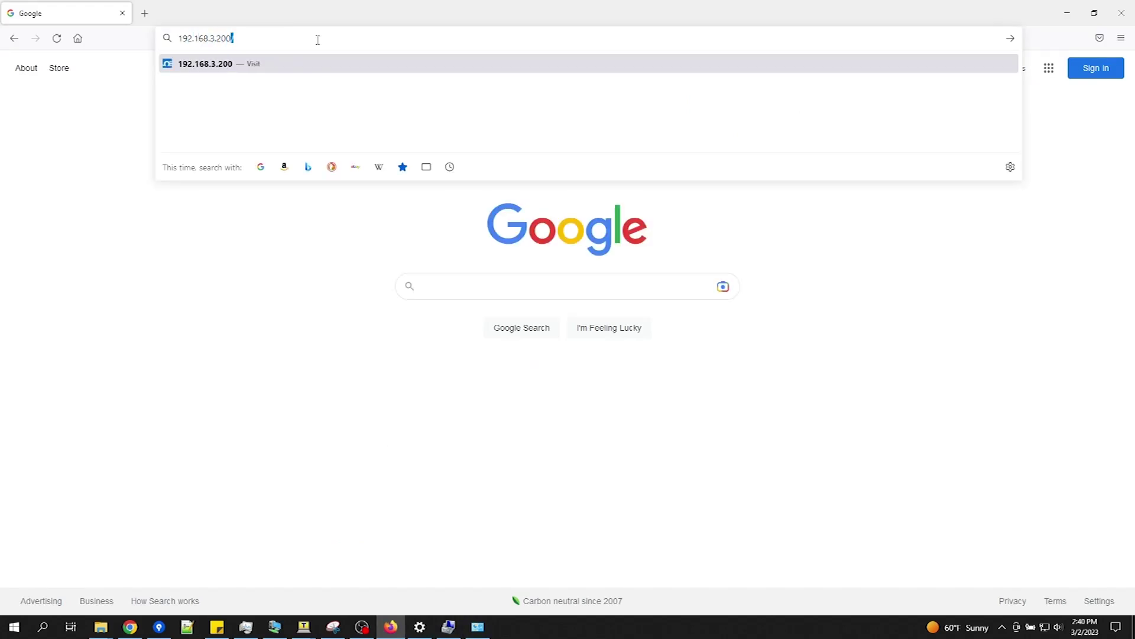
{"action": "type", "text": "00"}
{"action": "key", "text": "Return"}
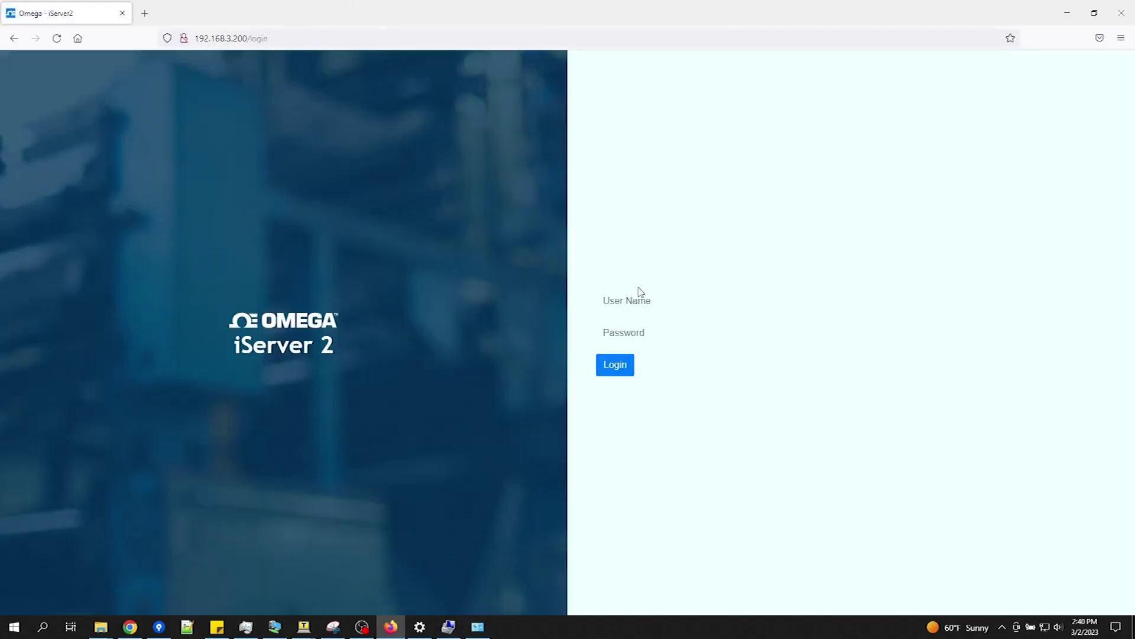
{"action": "left_click", "coordinate": [676, 300]}
{"action": "key", "text": "Escape"}
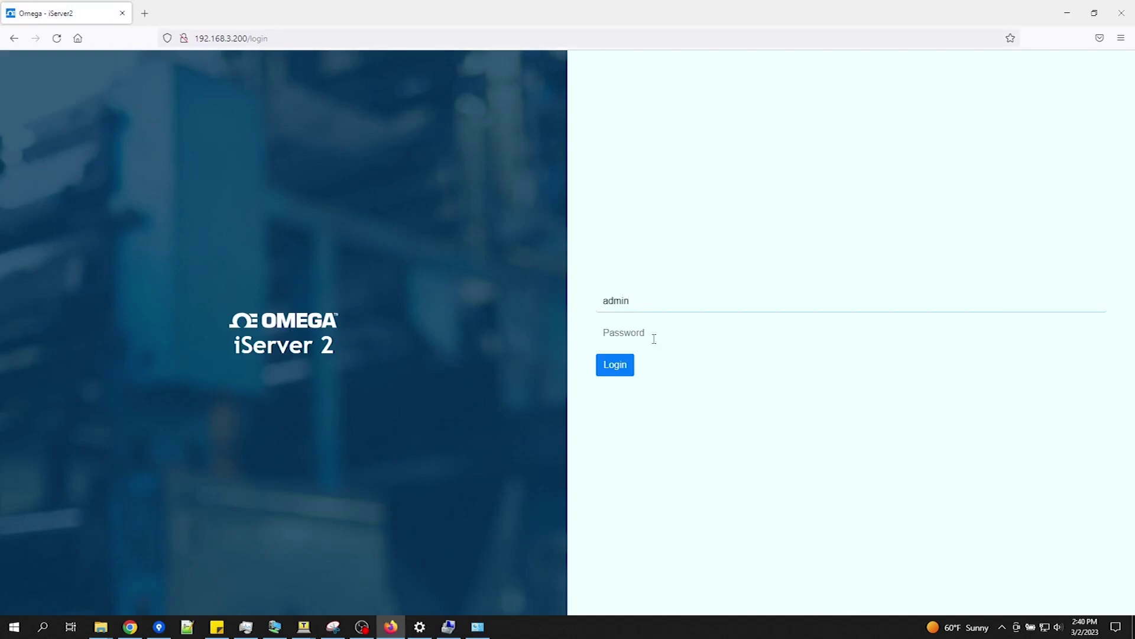
{"action": "left_click", "coordinate": [657, 337]}
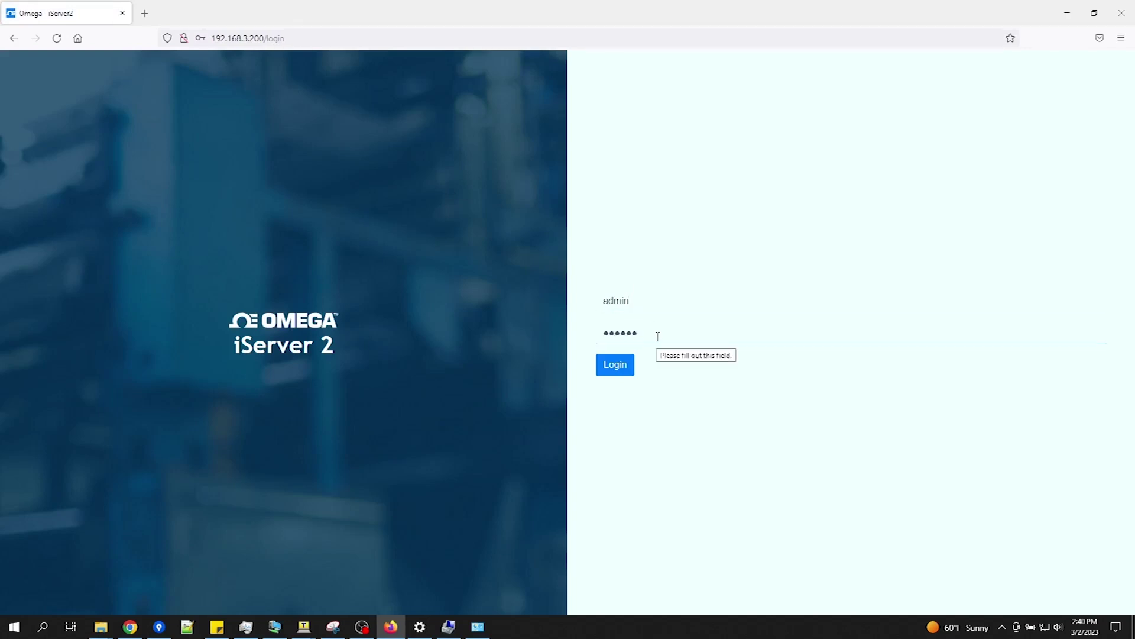
{"action": "key", "text": "Return"}
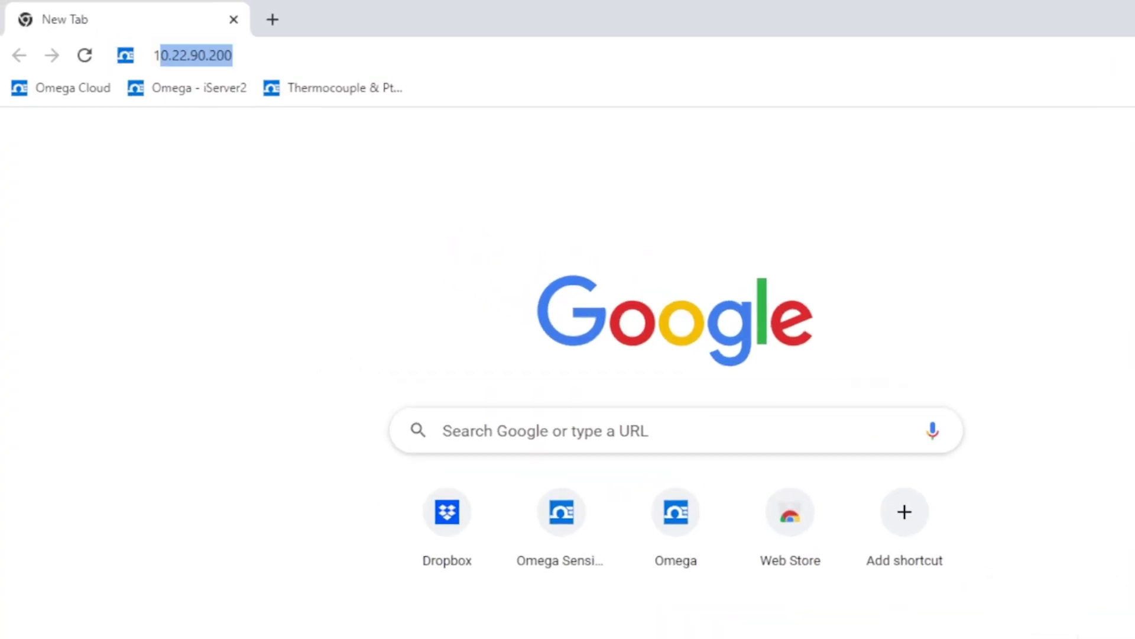
Step: Load 10.22.90.200, log in as the saved admin user and set a new password
{"action": "key", "text": "shift+Right"}
{"action": "key", "text": "shift+Right"}
{"action": "key", "text": "shift+Right"}
{"action": "key", "text": "shift+Right"}
{"action": "key", "text": "shift+Right"}
{"action": "key", "text": "shift+Right"}
{"action": "key", "text": "shift+Right"}
{"action": "key", "text": "shift+Right"}
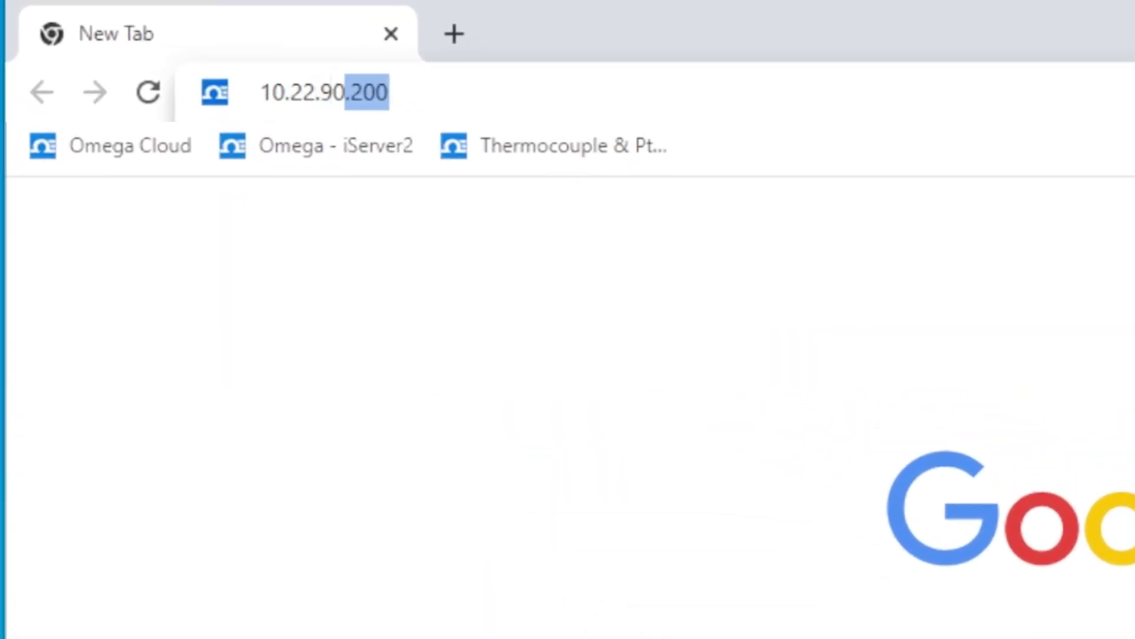
{"action": "key", "text": "shift+Right"}
{"action": "key", "text": "shift+Right"}
{"action": "key", "text": "shift+Right"}
{"action": "key", "text": "shift+Right"}
{"action": "key", "text": "Return"}
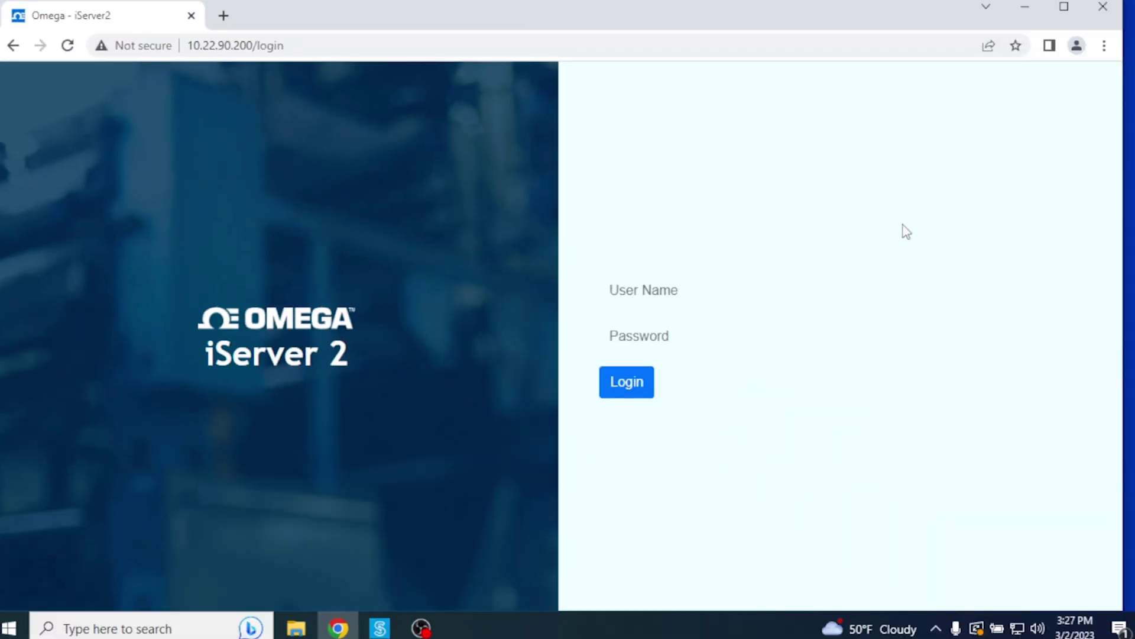
{"action": "left_click", "coordinate": [789, 295]}
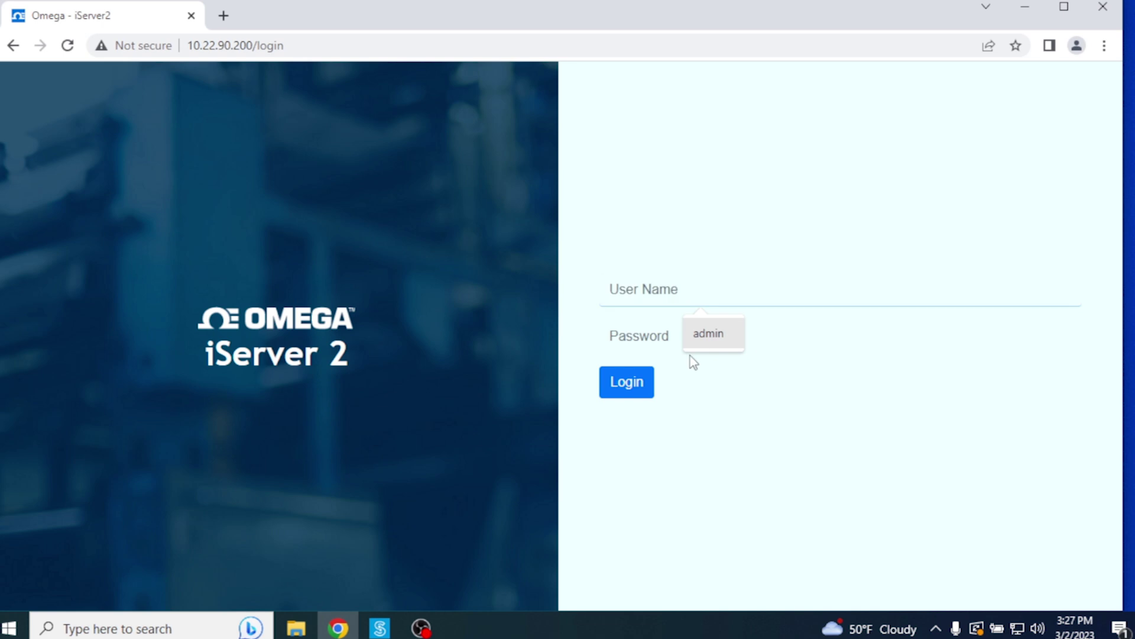
{"action": "left_click", "coordinate": [718, 336]}
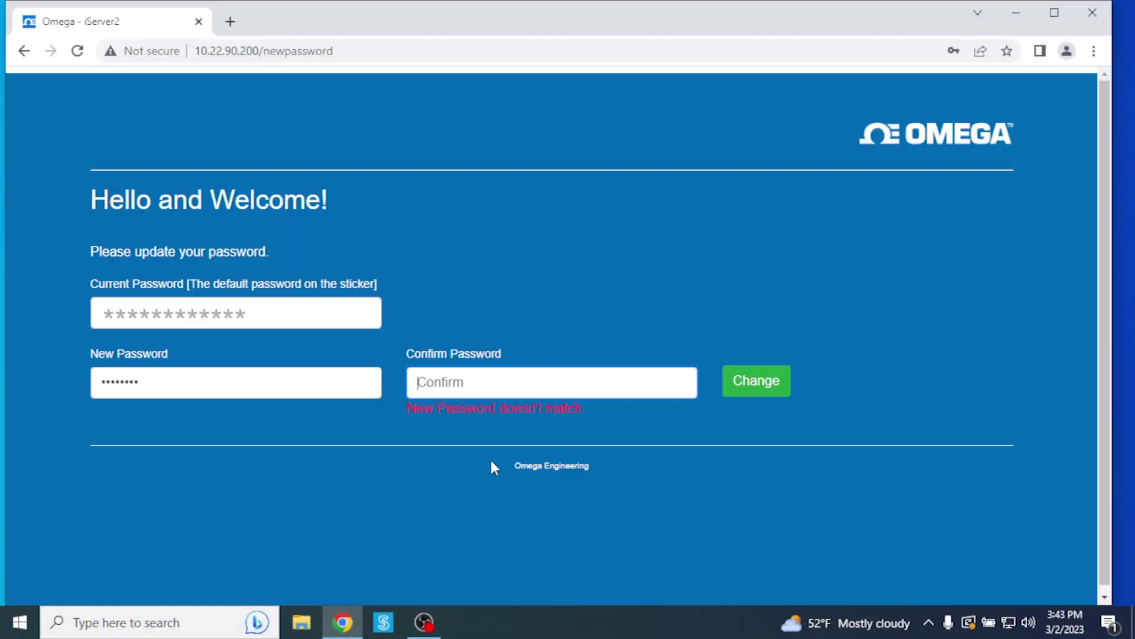
{"action": "type", "text": "•••••••••"}
{"action": "left_click", "coordinate": [766, 395]}
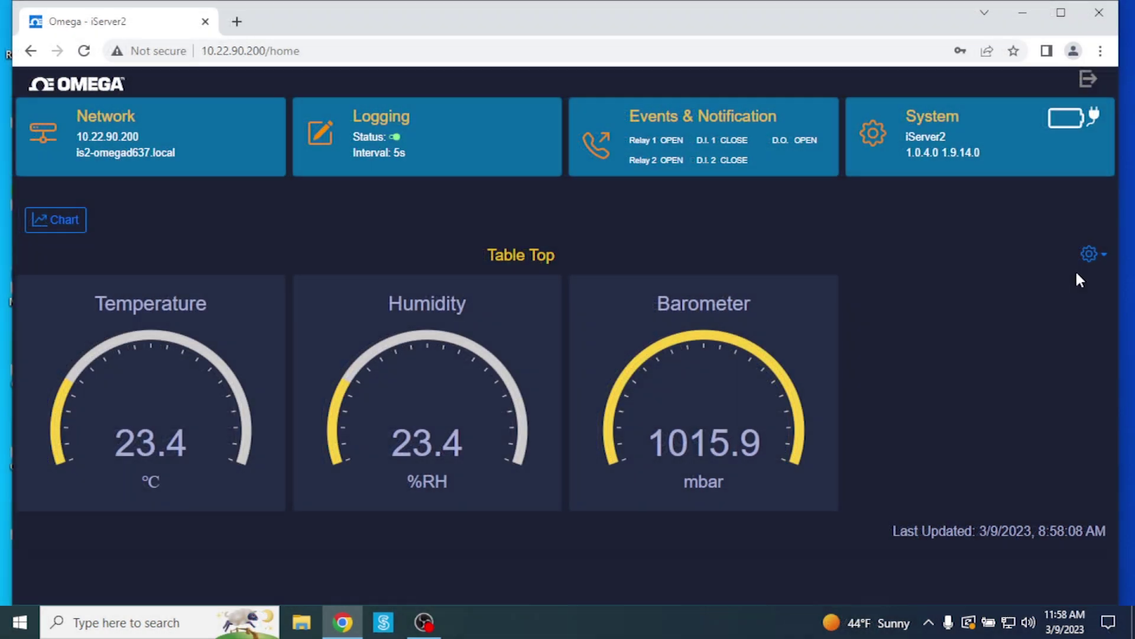
{"action": "left_click", "coordinate": [1101, 261]}
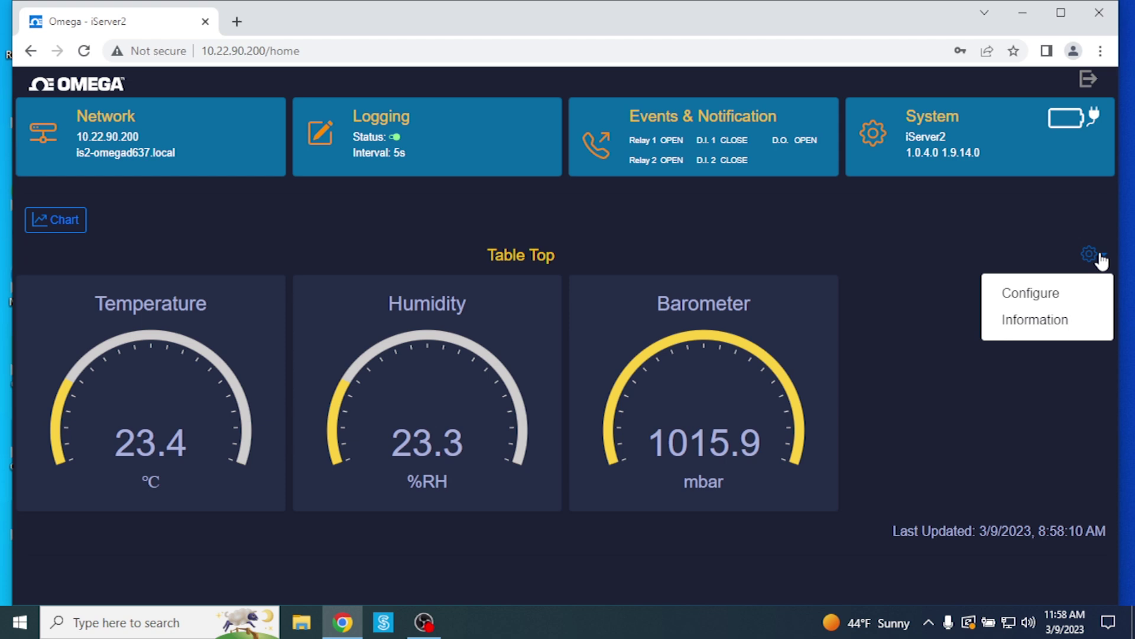
{"action": "left_click", "coordinate": [1043, 294]}
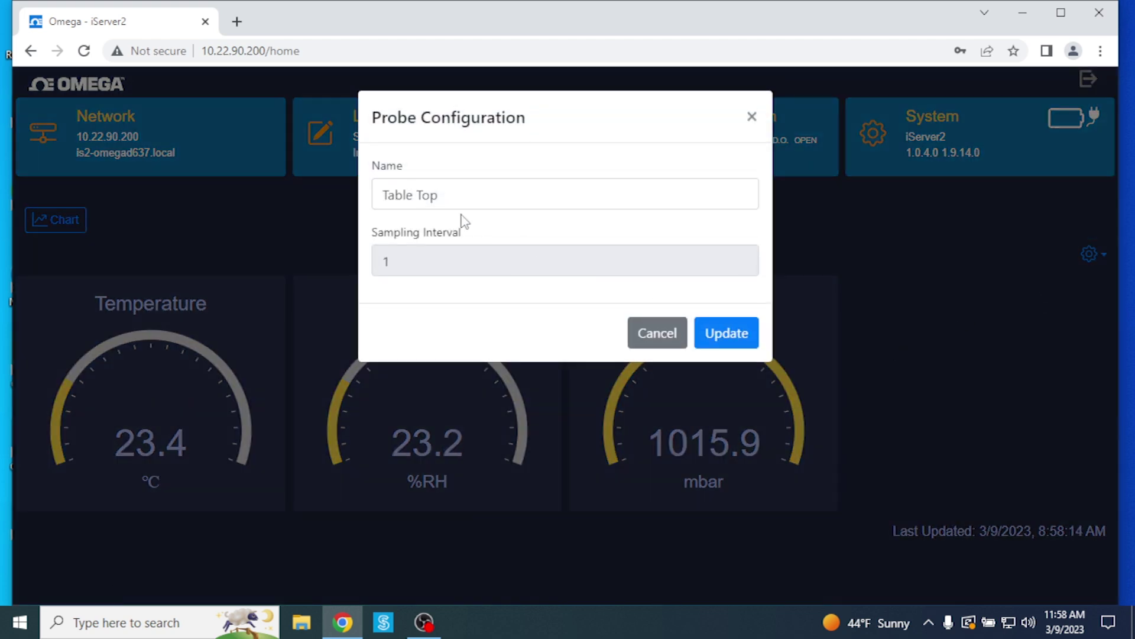
{"action": "left_click", "coordinate": [751, 116]}
{"action": "left_click", "coordinate": [1101, 257]}
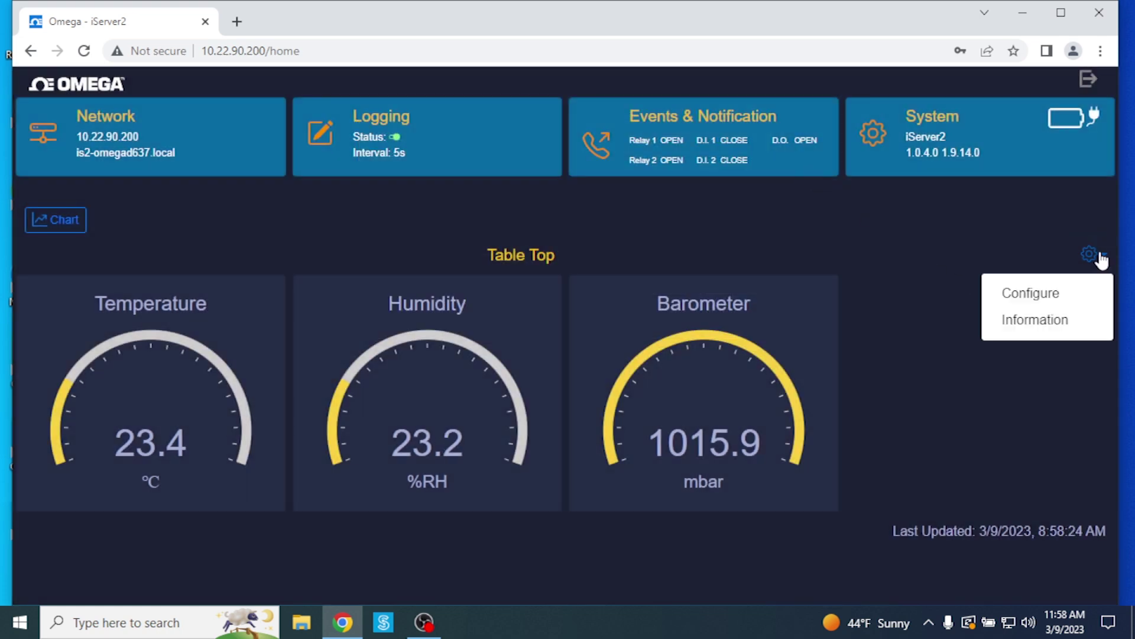
{"action": "left_click", "coordinate": [1055, 322]}
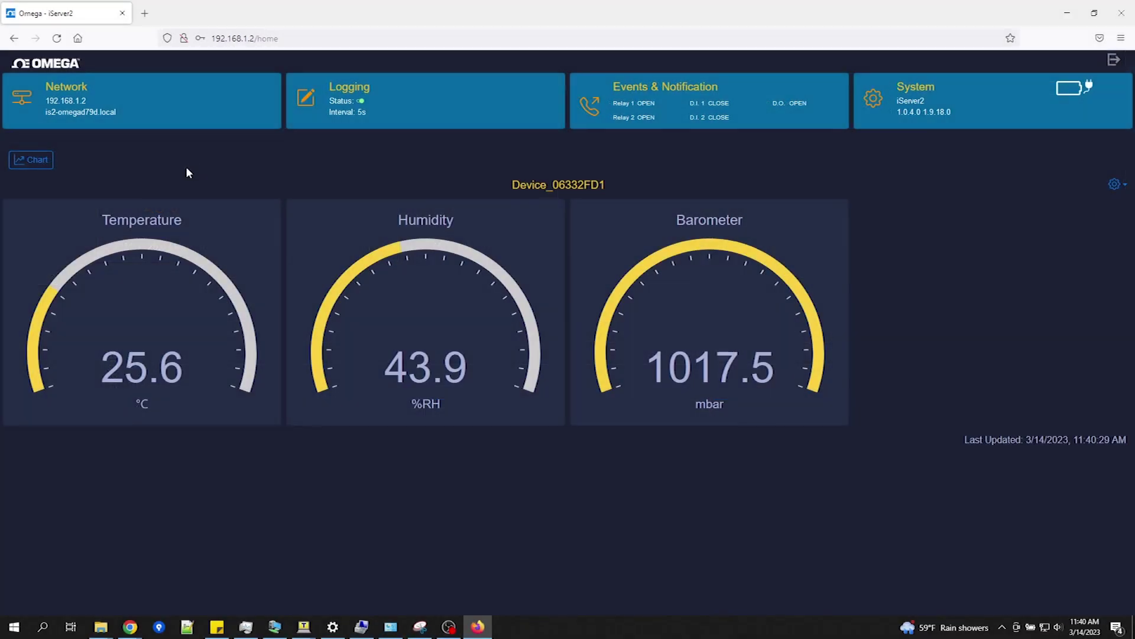
Step: Switch the dashboard to the chart and set the temperature axis maximum to 200
{"action": "left_click", "coordinate": [36, 162]}
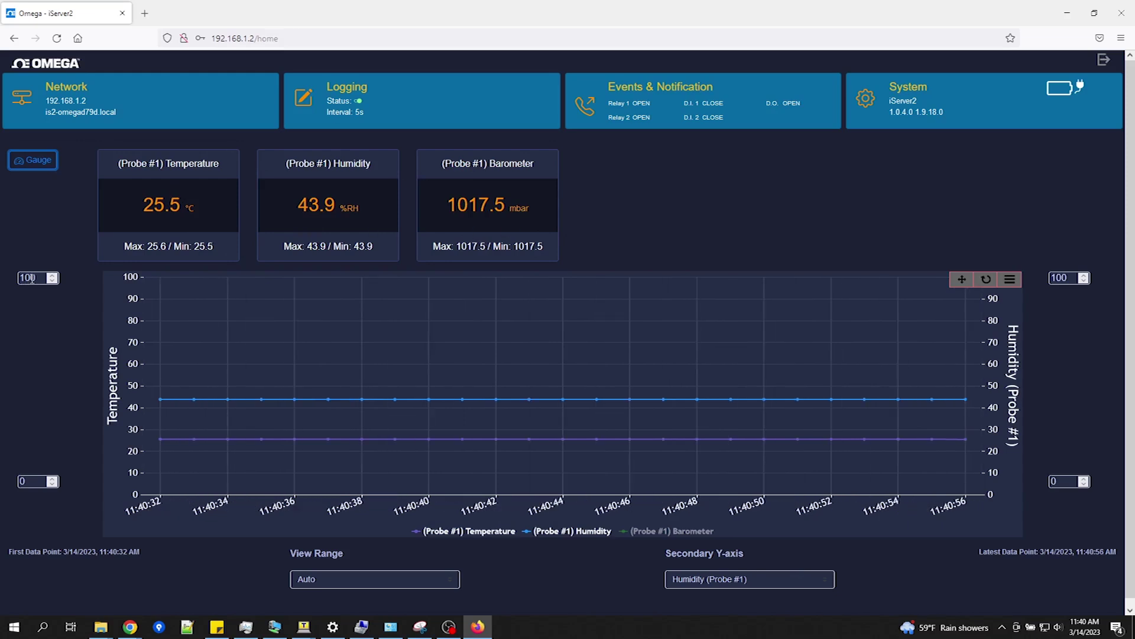
{"action": "double_click", "coordinate": [31, 278]}
{"action": "type", "text": "200"}
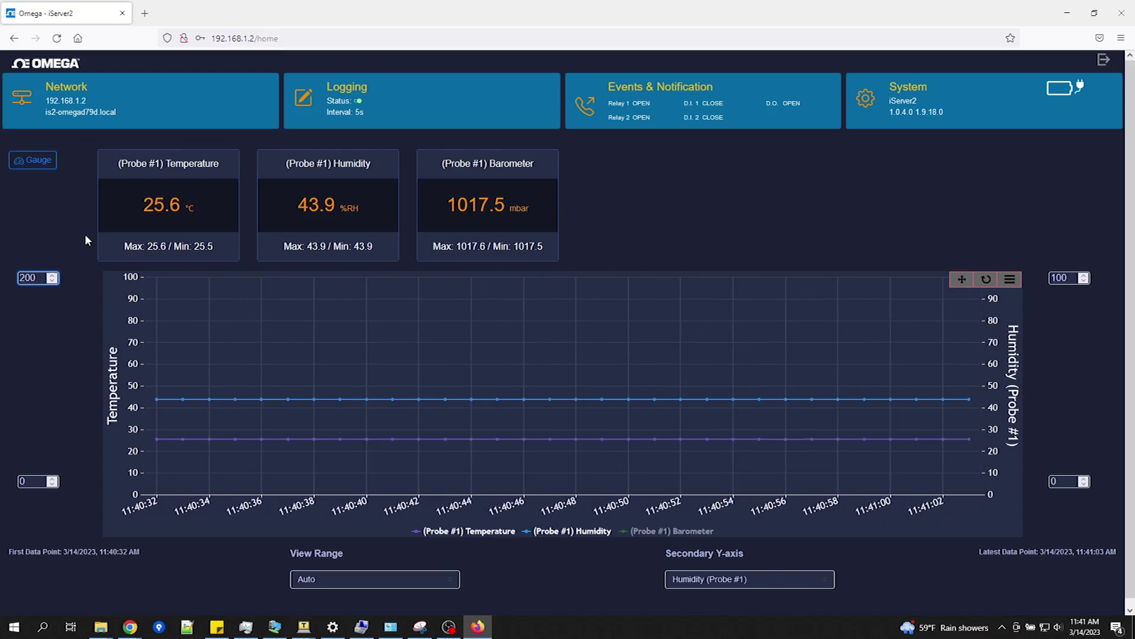
{"action": "key", "text": "Return"}
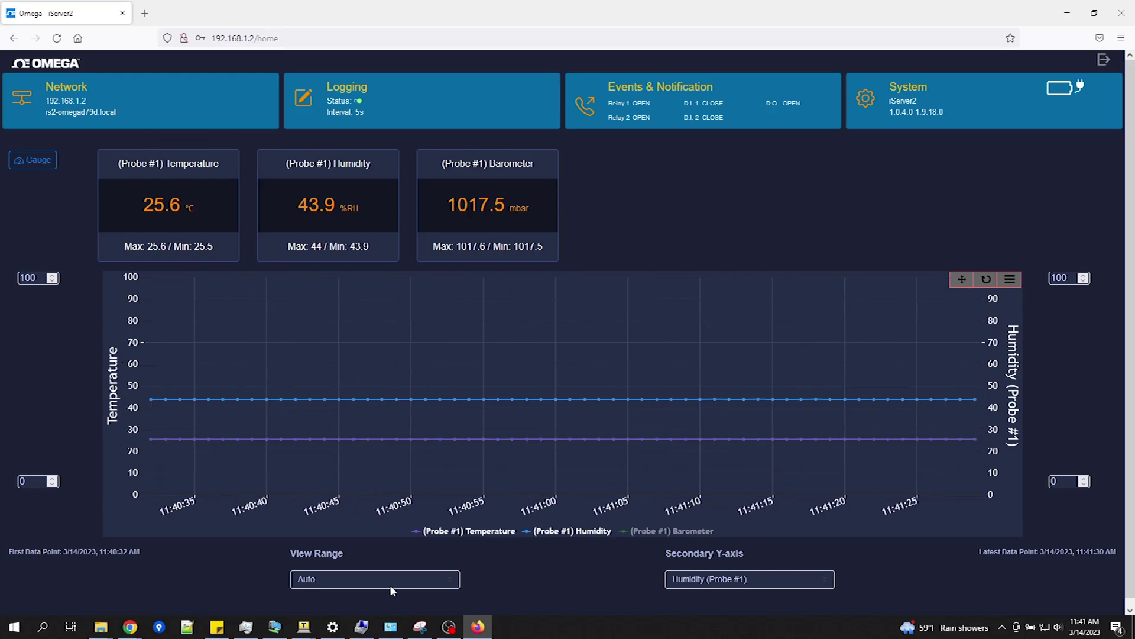
Step: Keep the view range at Auto and plot Barometer (Probe #1) on the secondary axis
{"action": "left_click", "coordinate": [391, 588]}
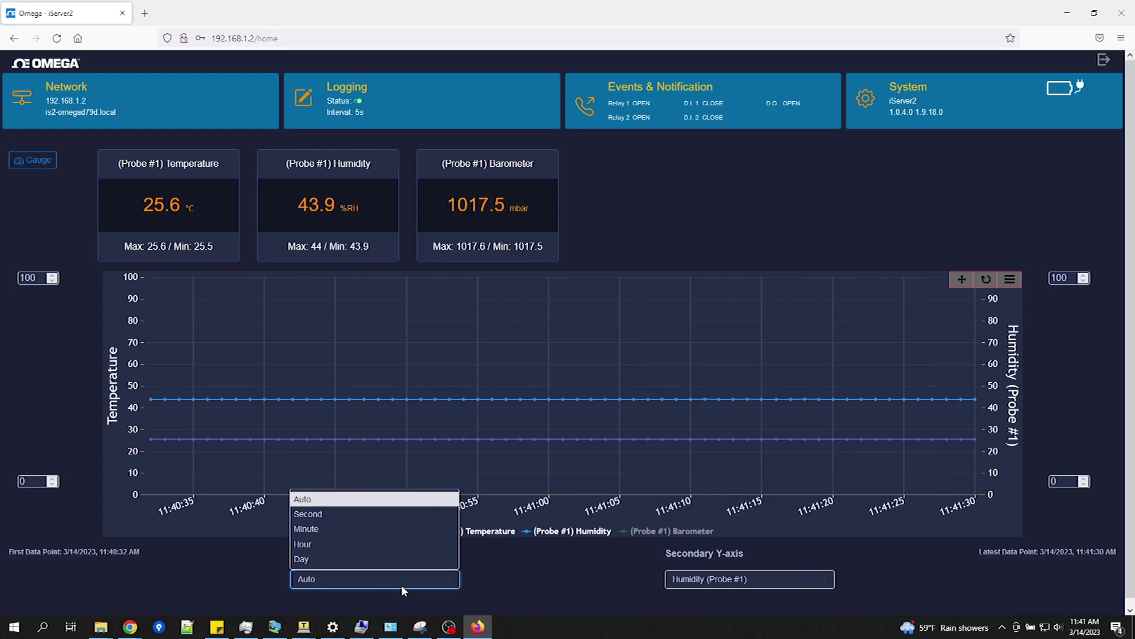
{"action": "left_click", "coordinate": [402, 585]}
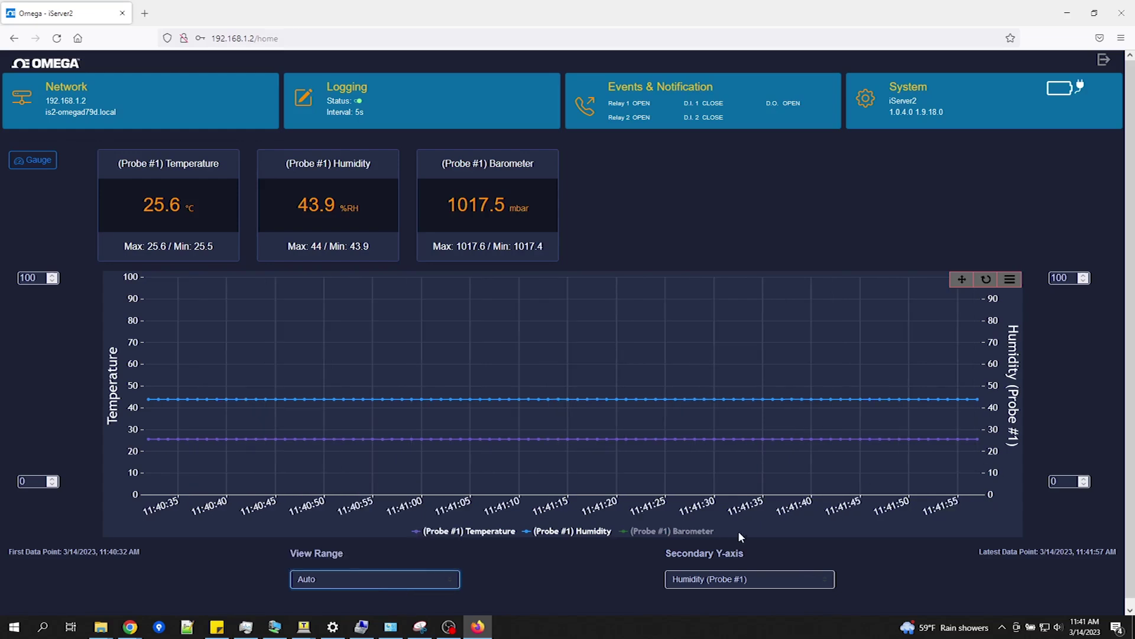
{"action": "left_click", "coordinate": [732, 577]}
{"action": "left_click", "coordinate": [729, 559]}
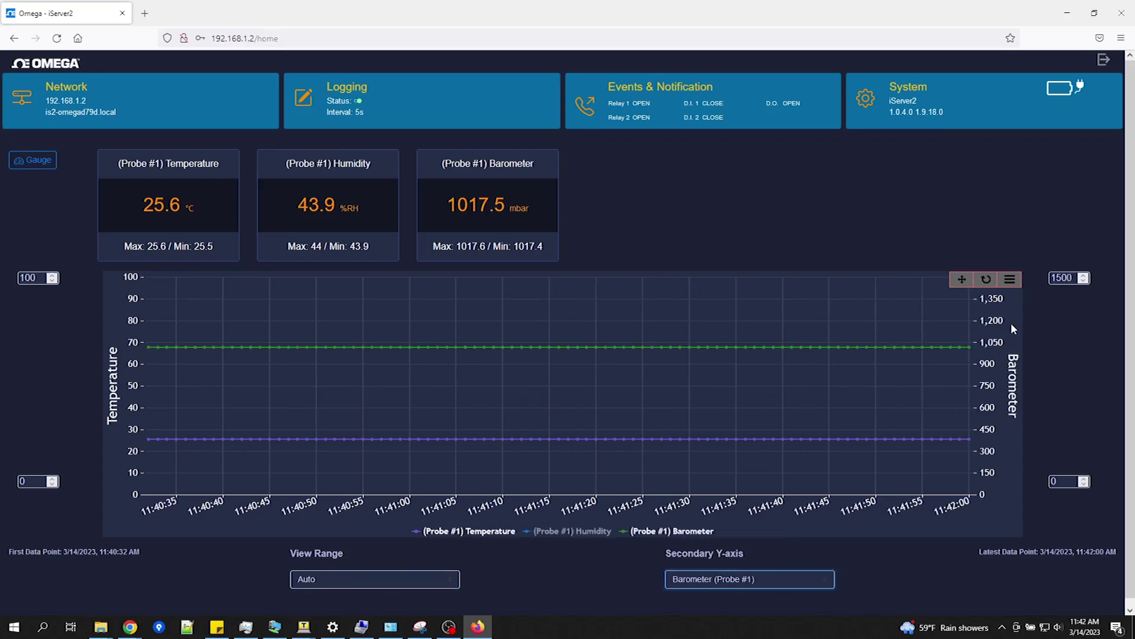
Step: Put Humidity back on the secondary axis and preview the chart's print option without printing
{"action": "left_click", "coordinate": [740, 578]}
{"action": "left_click", "coordinate": [736, 540]}
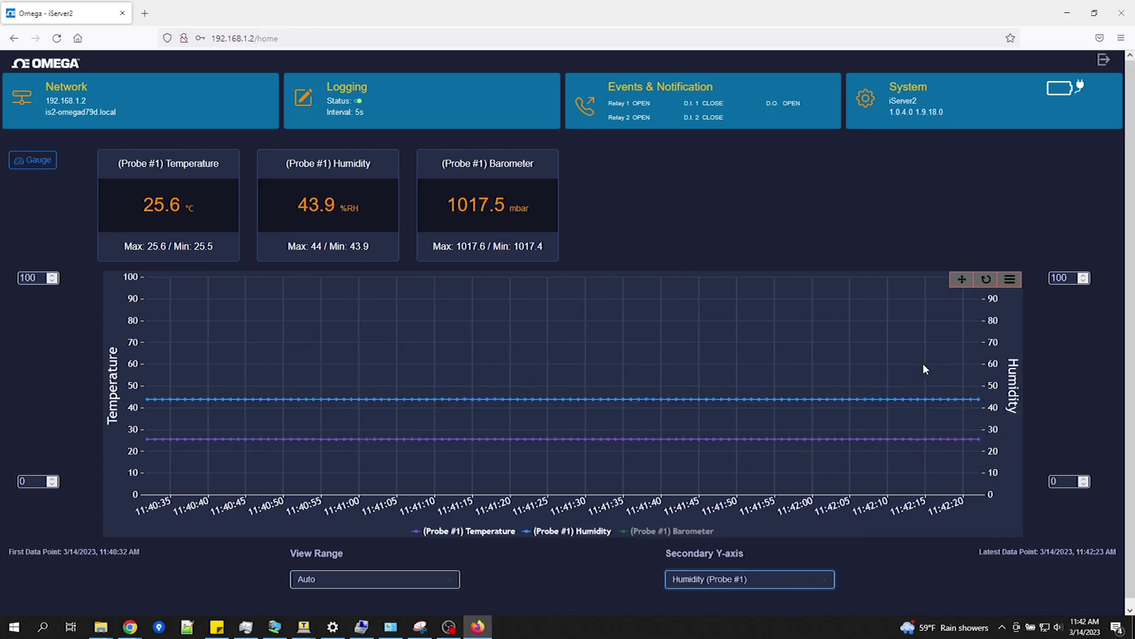
{"action": "left_click", "coordinate": [1010, 279]}
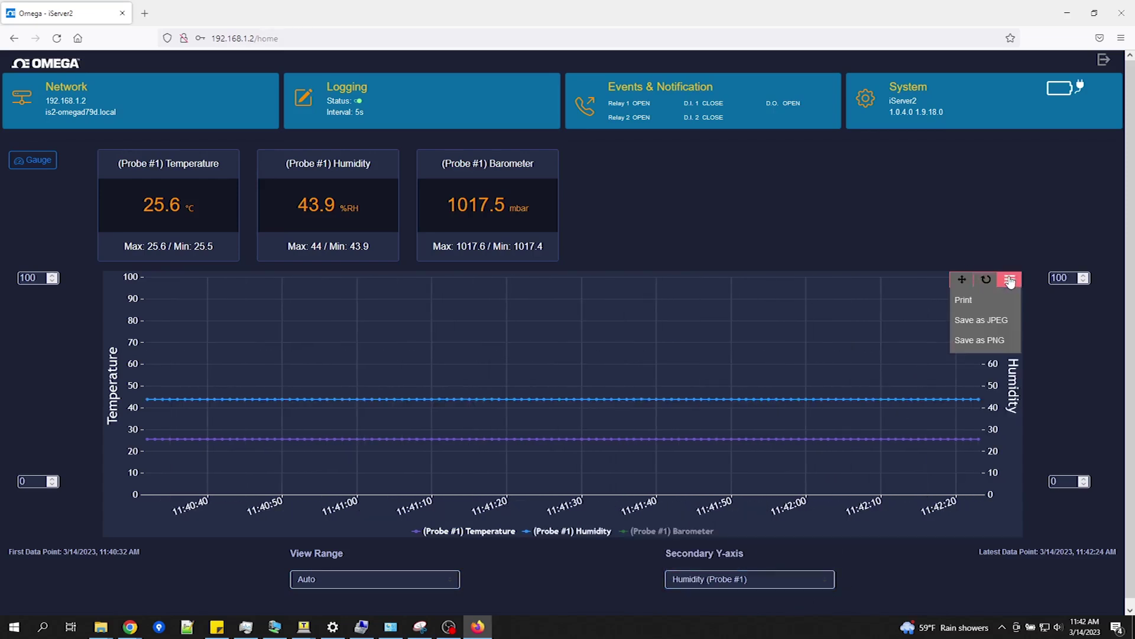
{"action": "left_click", "coordinate": [991, 302]}
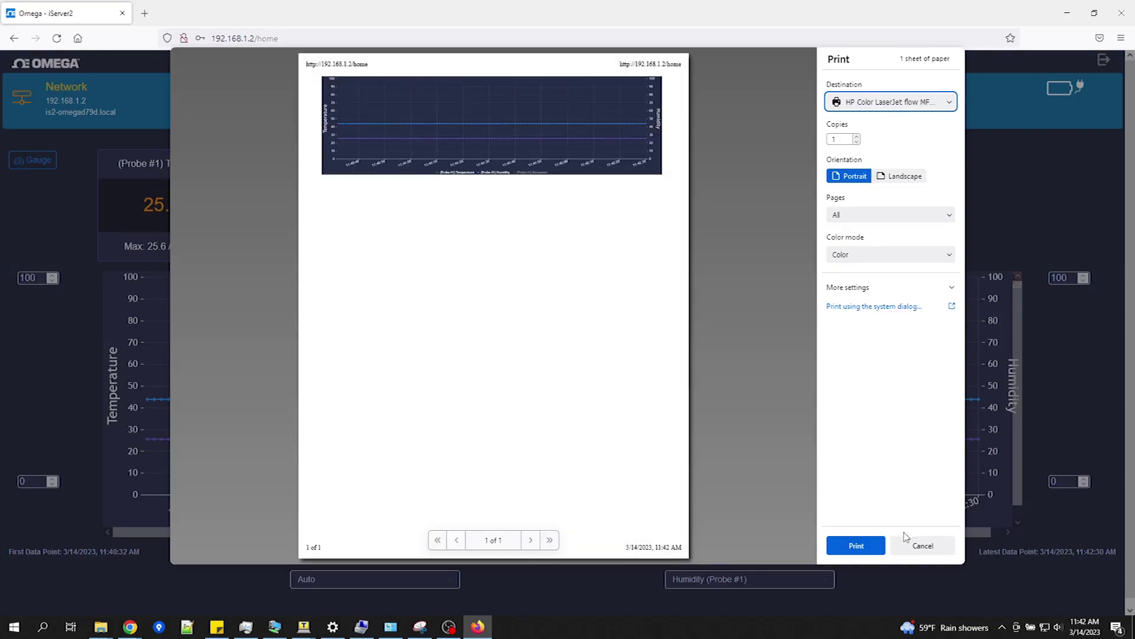
{"action": "left_click", "coordinate": [908, 542]}
{"action": "left_click", "coordinate": [1009, 280]}
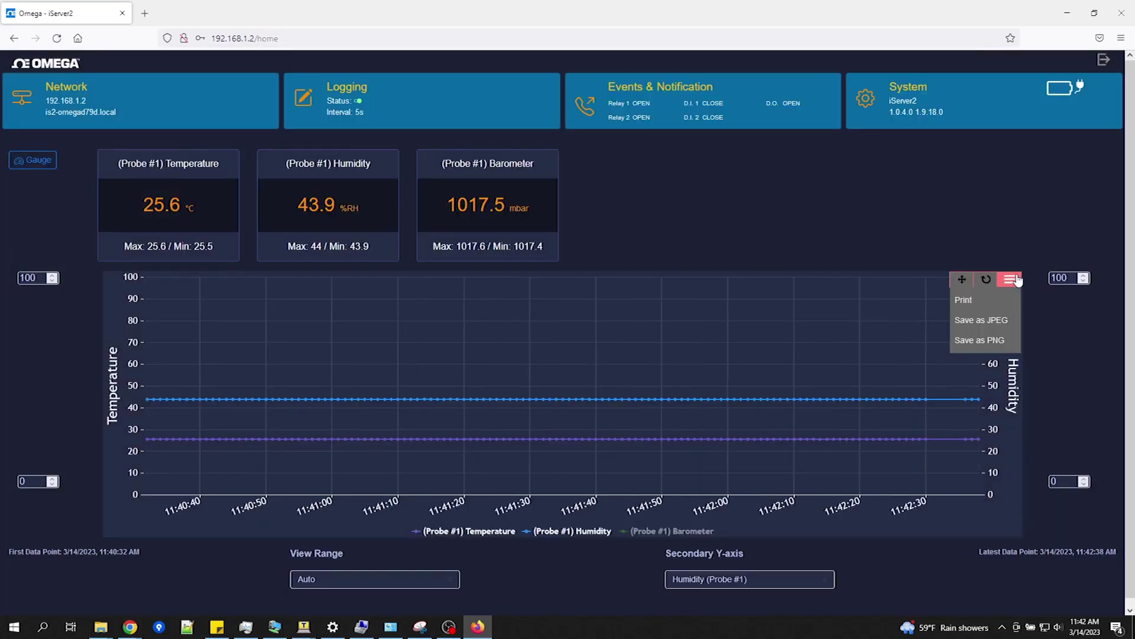
{"action": "left_click", "coordinate": [998, 320]}
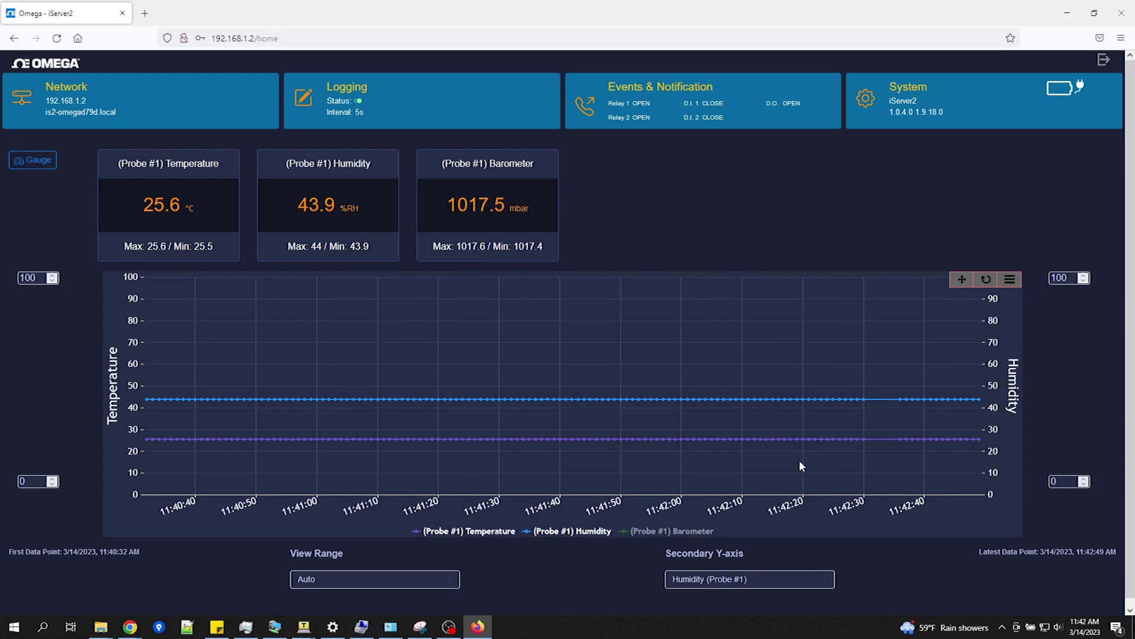
Step: Zoom the chart to 11:41:28–11:42:02, then 11:41:30–11:41:38, and reset to the full range
{"action": "left_click_drag", "start_coordinate": [467, 332], "coordinate": [724, 429]}
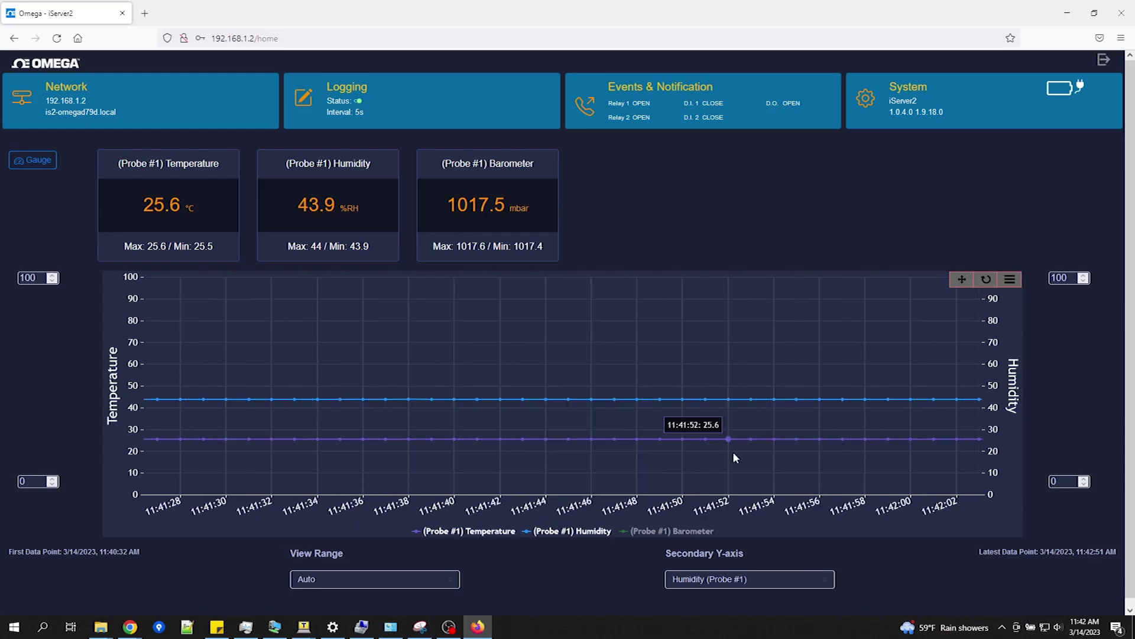
{"action": "left_click", "coordinate": [966, 280]}
{"action": "left_click", "coordinate": [967, 282]}
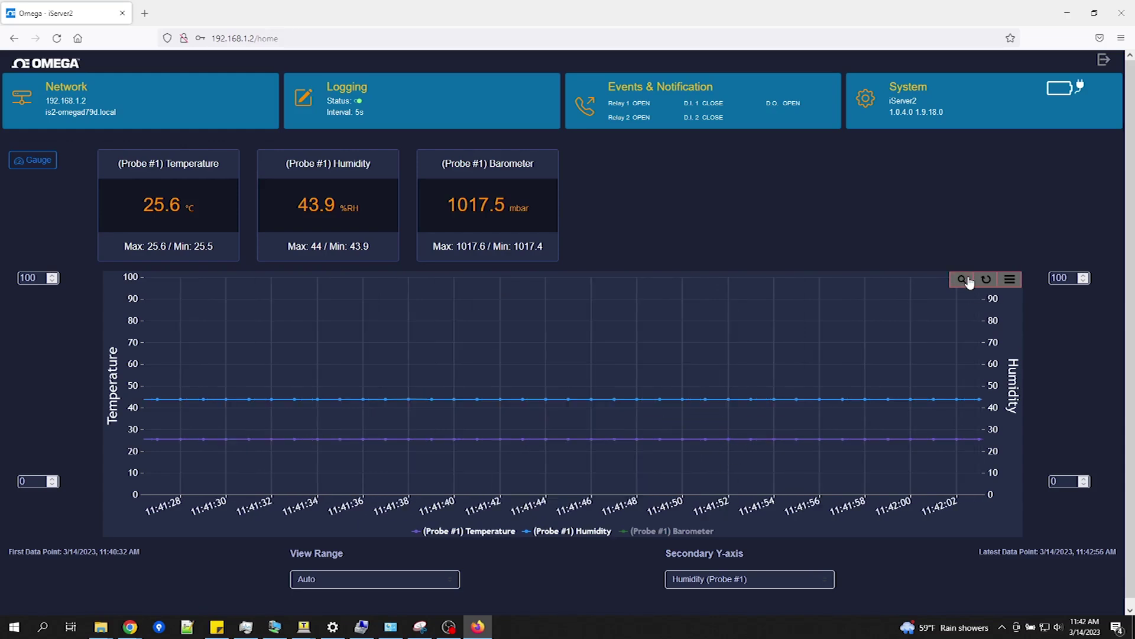
{"action": "left_click_drag", "start_coordinate": [397, 385], "coordinate": [207, 387]}
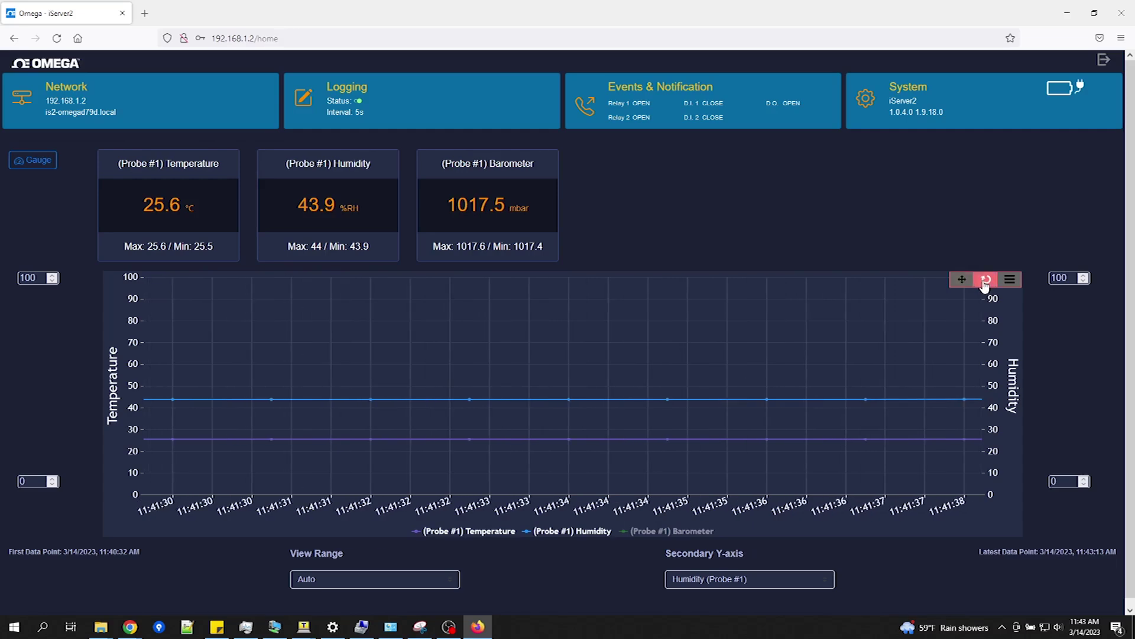
{"action": "left_click", "coordinate": [985, 286]}
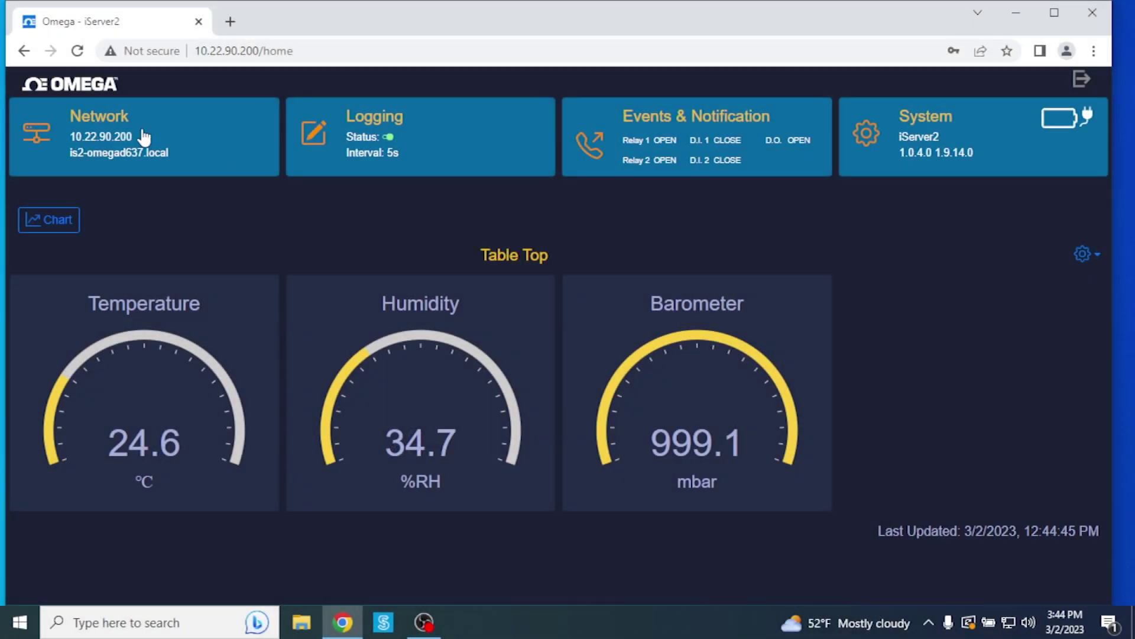
{"action": "left_click", "coordinate": [142, 131]}
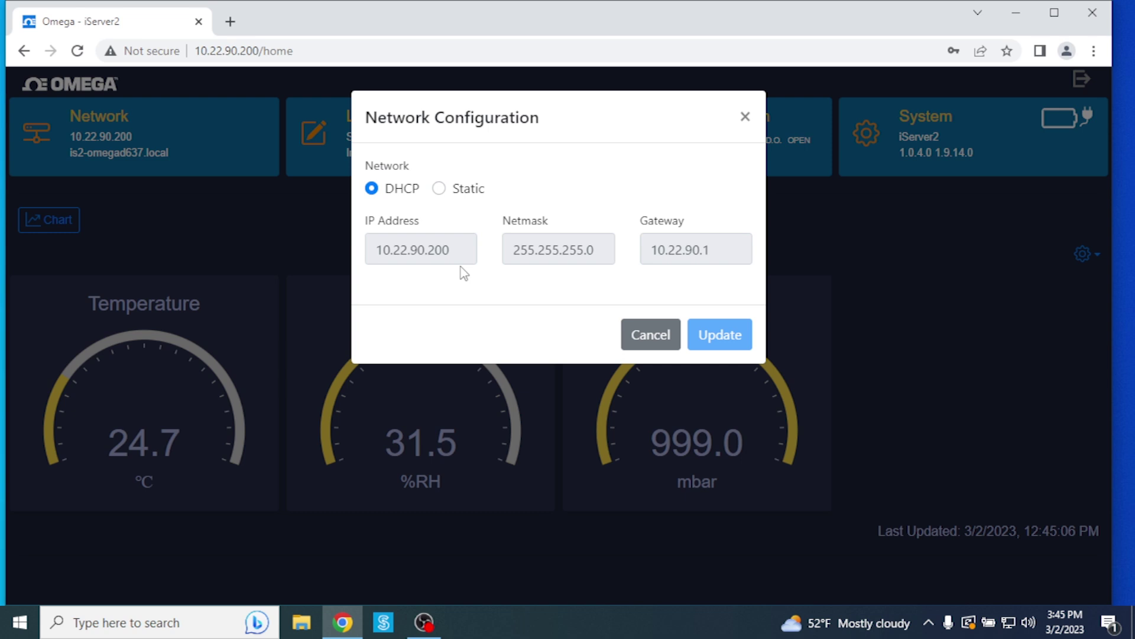
{"action": "left_click", "coordinate": [439, 188]}
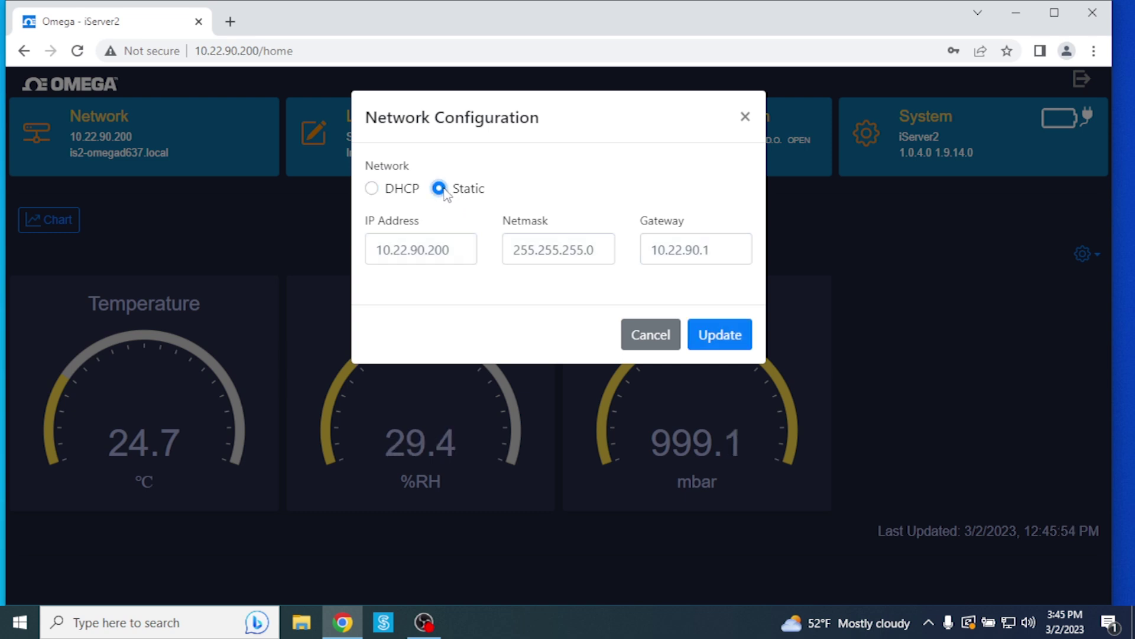
{"action": "left_click", "coordinate": [458, 248]}
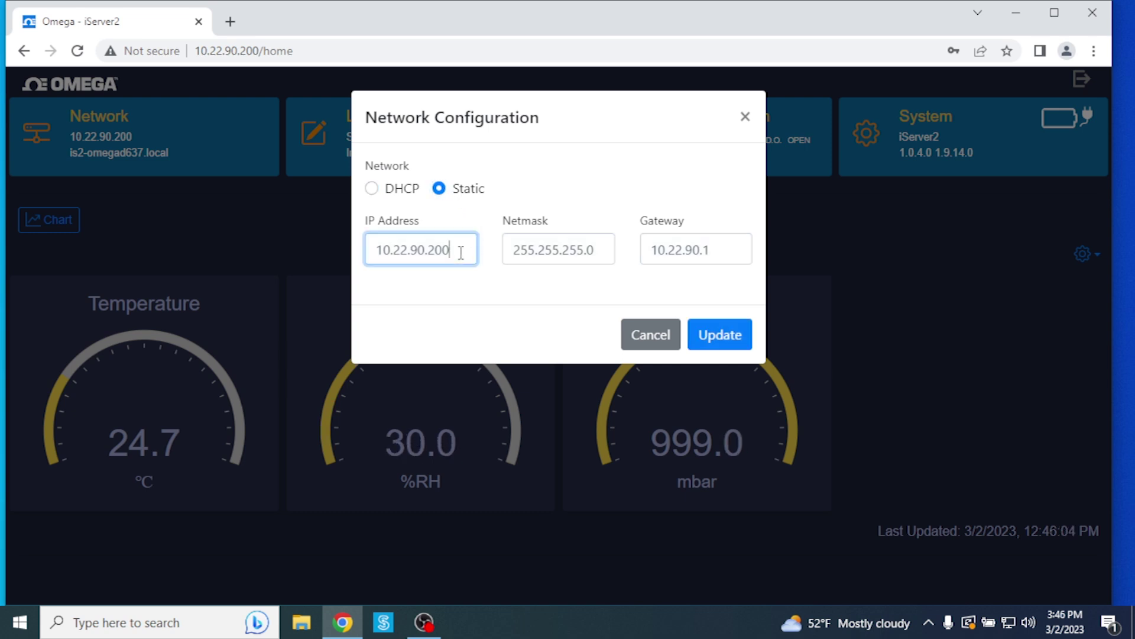
{"action": "left_click", "coordinate": [372, 188]}
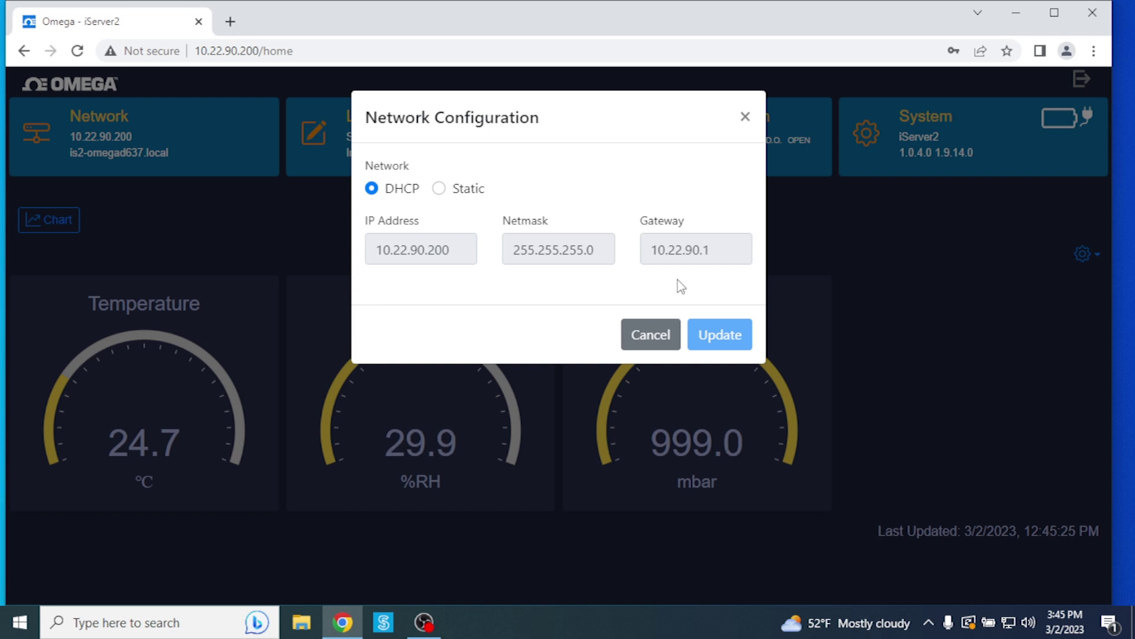
{"action": "left_click", "coordinate": [646, 330]}
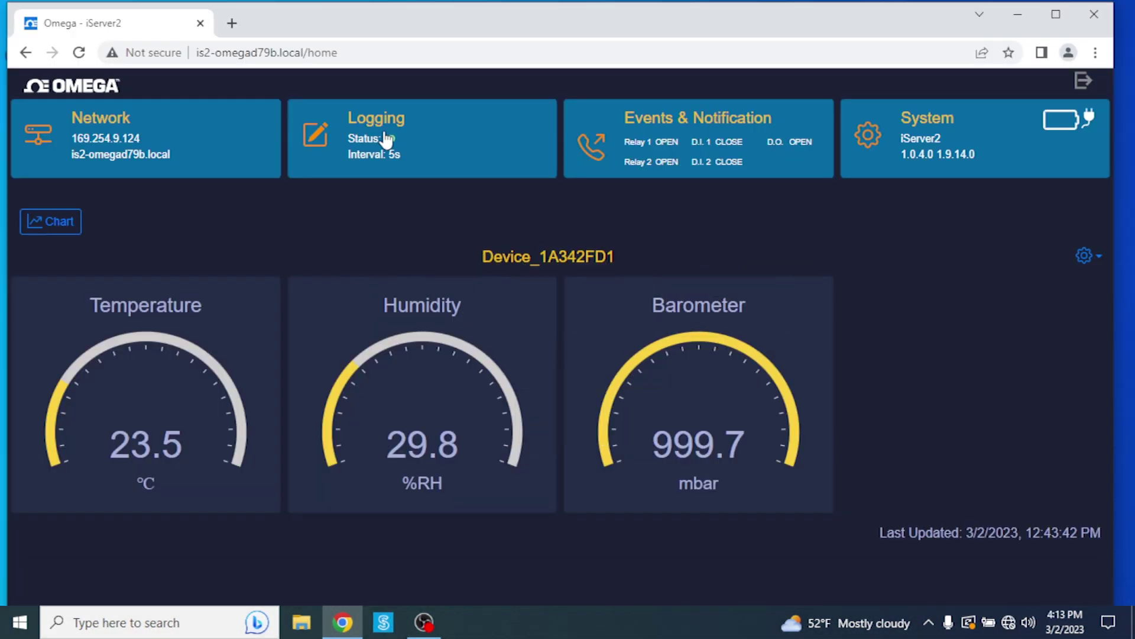
Step: Export the last week of logged data as export.csv and open it in Excel
{"action": "left_click", "coordinate": [385, 139]}
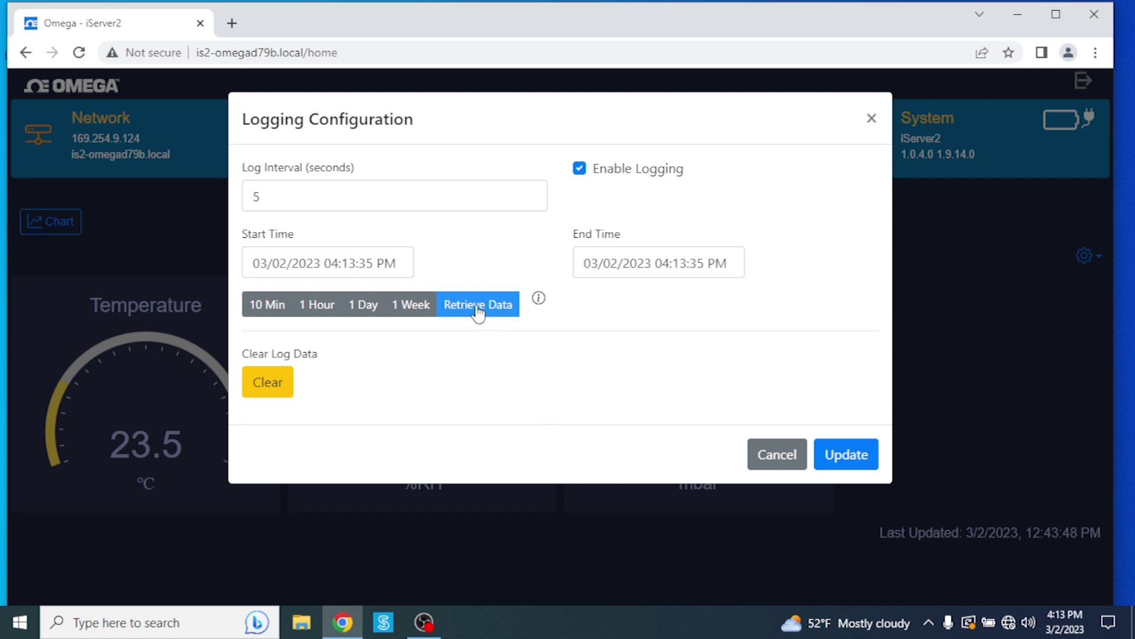
{"action": "left_click", "coordinate": [406, 304]}
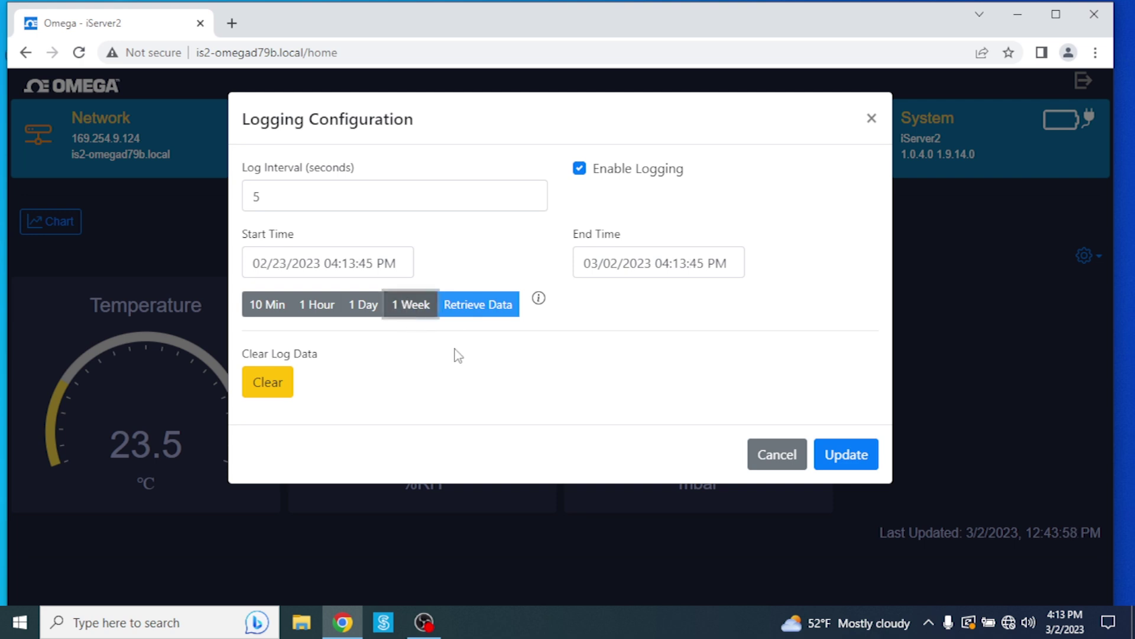
{"action": "left_click", "coordinate": [481, 304]}
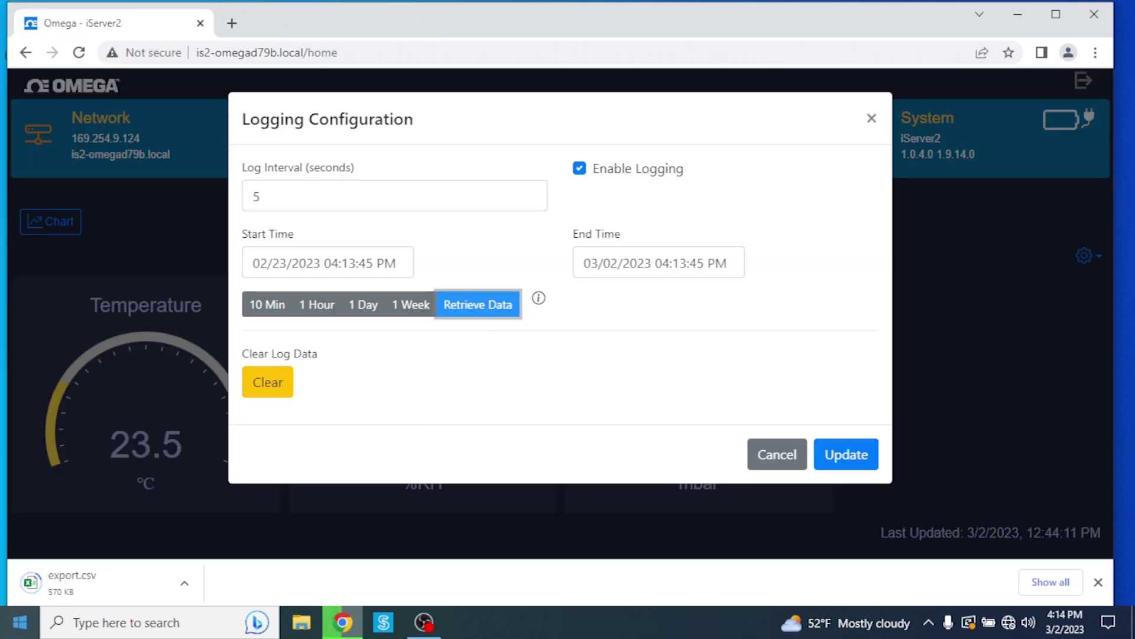
{"action": "left_click", "coordinate": [183, 582]}
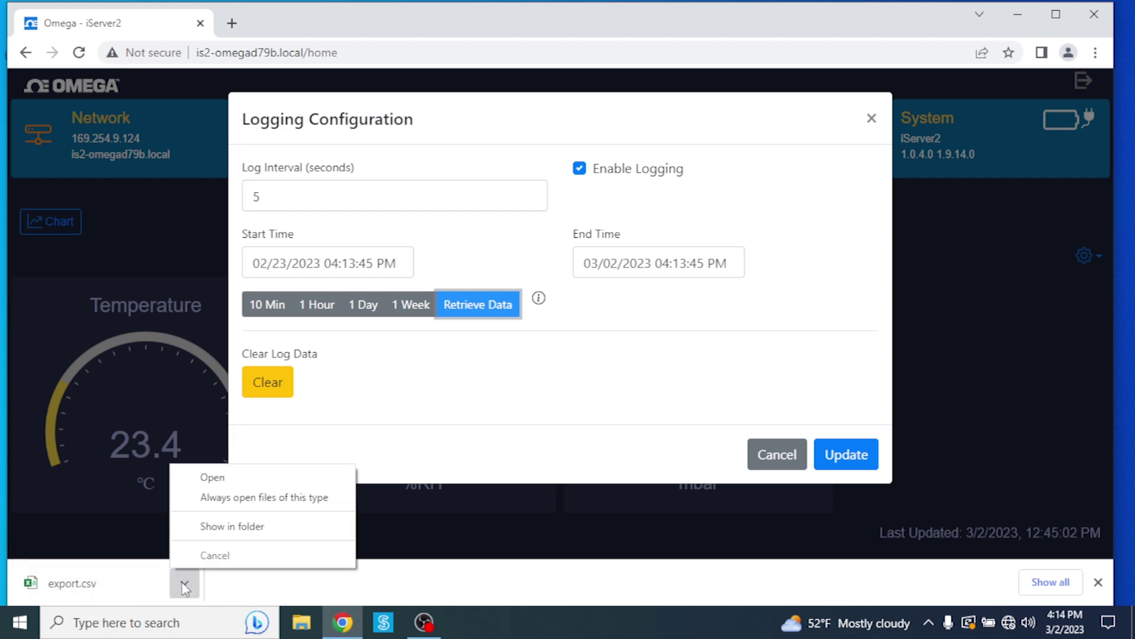
{"action": "left_click", "coordinate": [236, 479]}
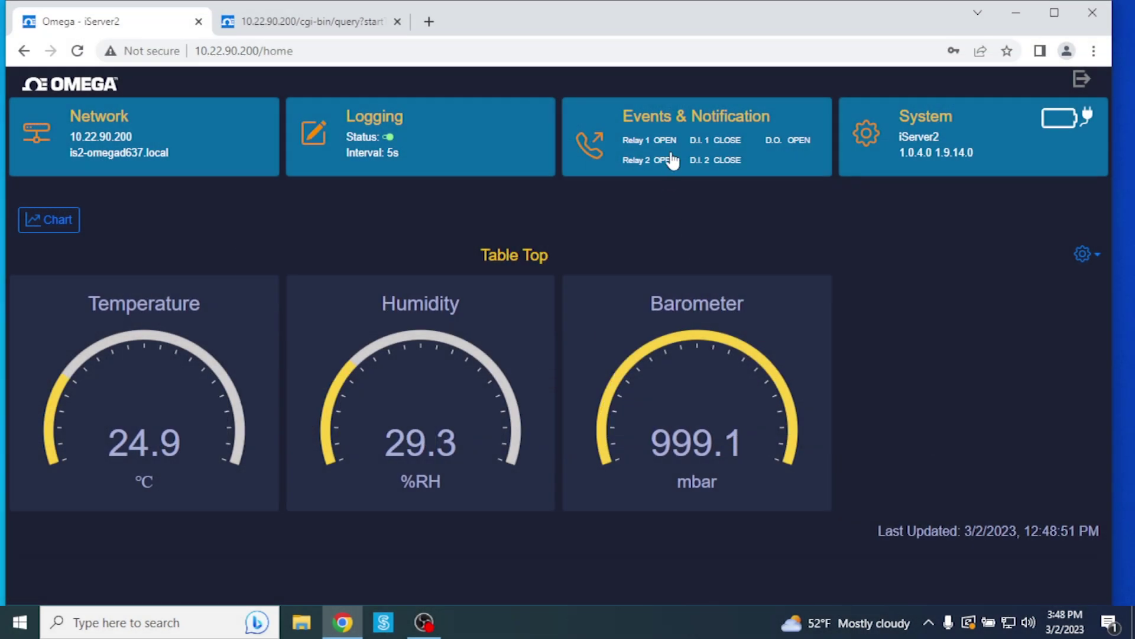
Step: Open the Events & Notification settings and switch the buzzer on, then back off
{"action": "left_click", "coordinate": [674, 148]}
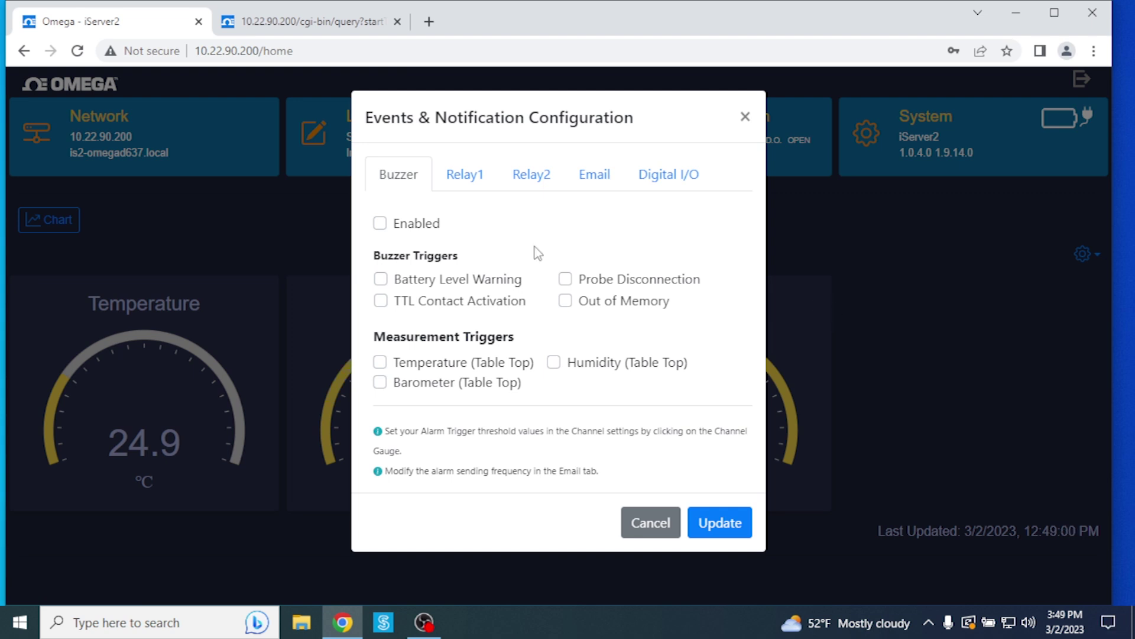
{"action": "left_click", "coordinate": [379, 223]}
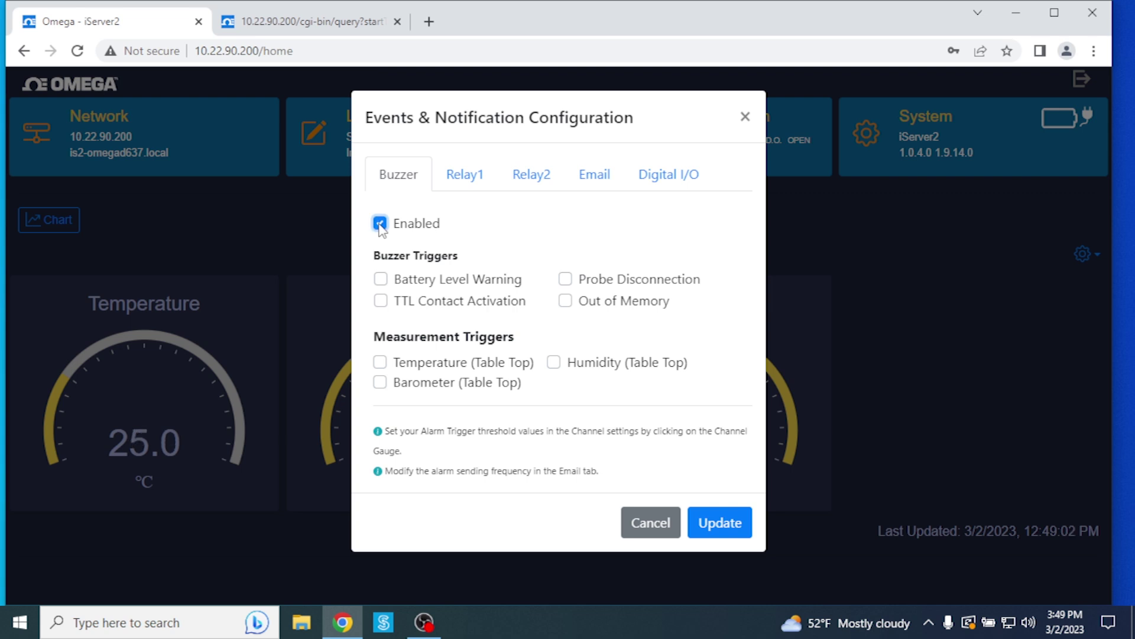
{"action": "left_click", "coordinate": [378, 224]}
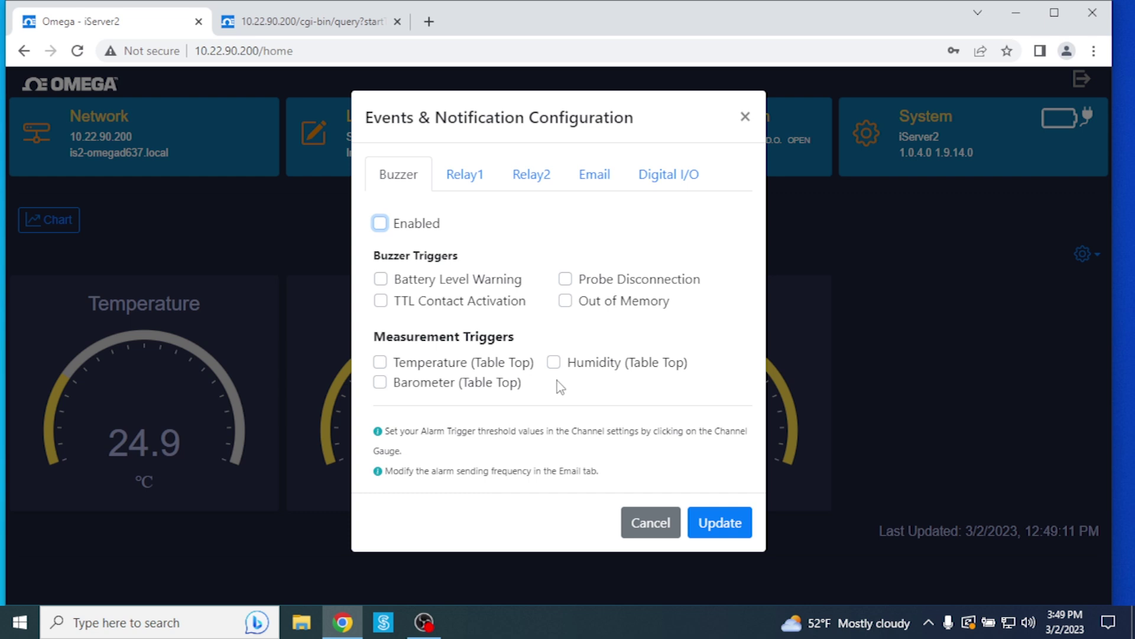
Step: Tick, then untick, the Battery Level, TTL Contact, Probe Disconnection and Out of Memory buzzer triggers, ending on Relay1
{"action": "left_click", "coordinate": [381, 280]}
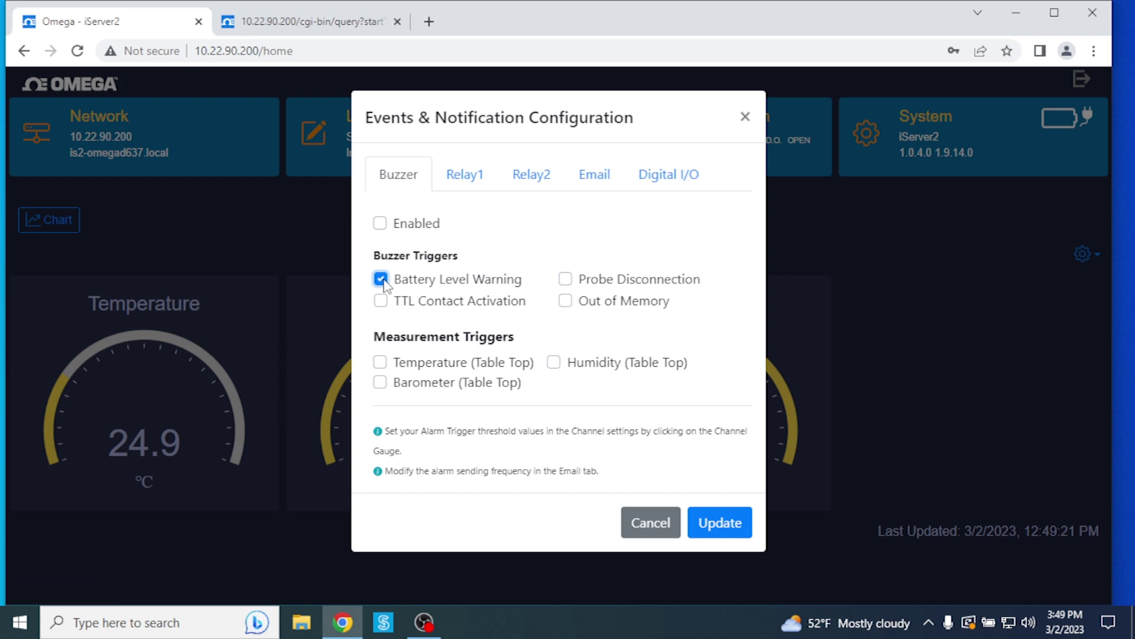
{"action": "left_click", "coordinate": [381, 302]}
{"action": "left_click", "coordinate": [564, 279]}
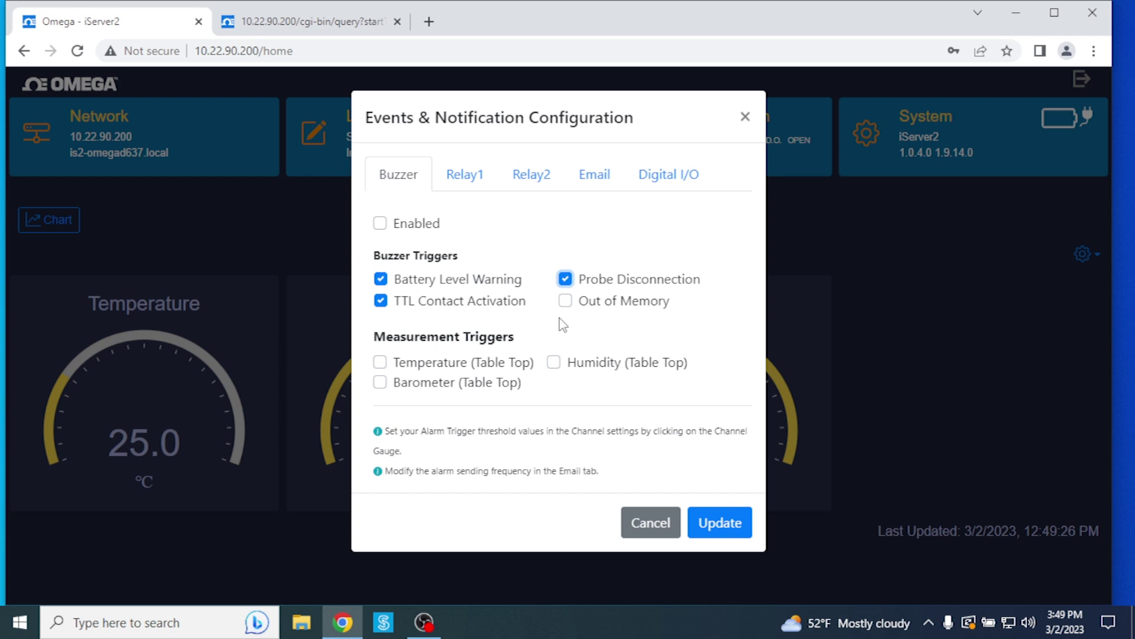
{"action": "left_click", "coordinate": [566, 301]}
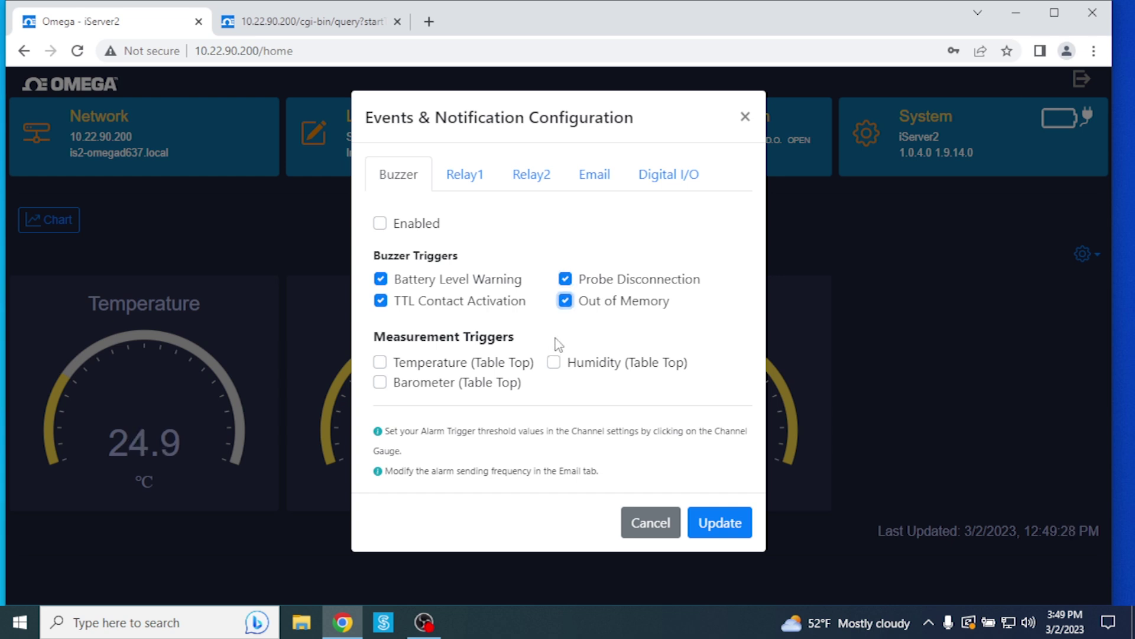
{"action": "left_click", "coordinate": [566, 301]}
{"action": "left_click", "coordinate": [564, 279]}
{"action": "left_click", "coordinate": [380, 301]}
{"action": "left_click", "coordinate": [380, 279]}
{"action": "left_click", "coordinate": [461, 187]}
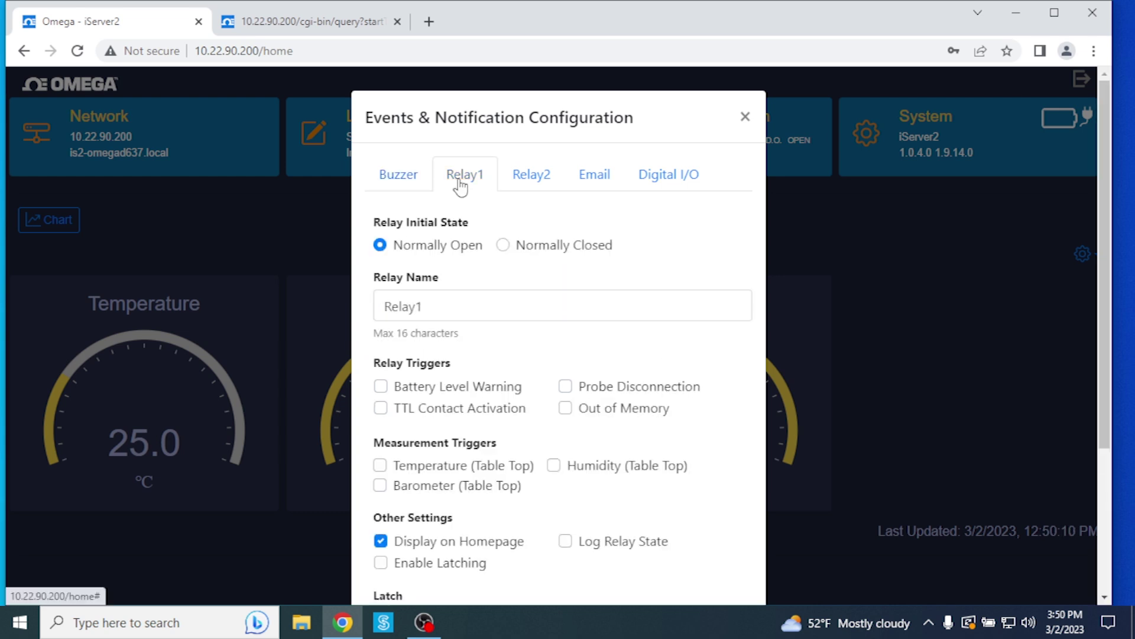
Step: Switch the notification dialog to the Relay2 settings
{"action": "left_click", "coordinate": [536, 177]}
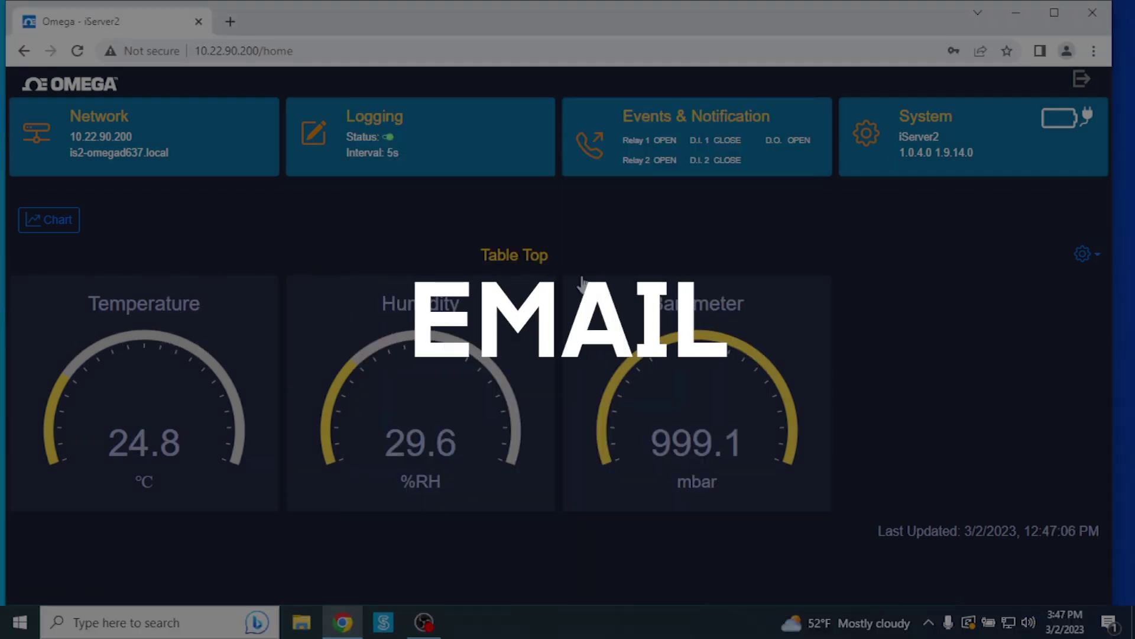
Step: On the Email tab, enter the engineer's e-mail address as the notification recipient
{"action": "left_click", "coordinate": [594, 177]}
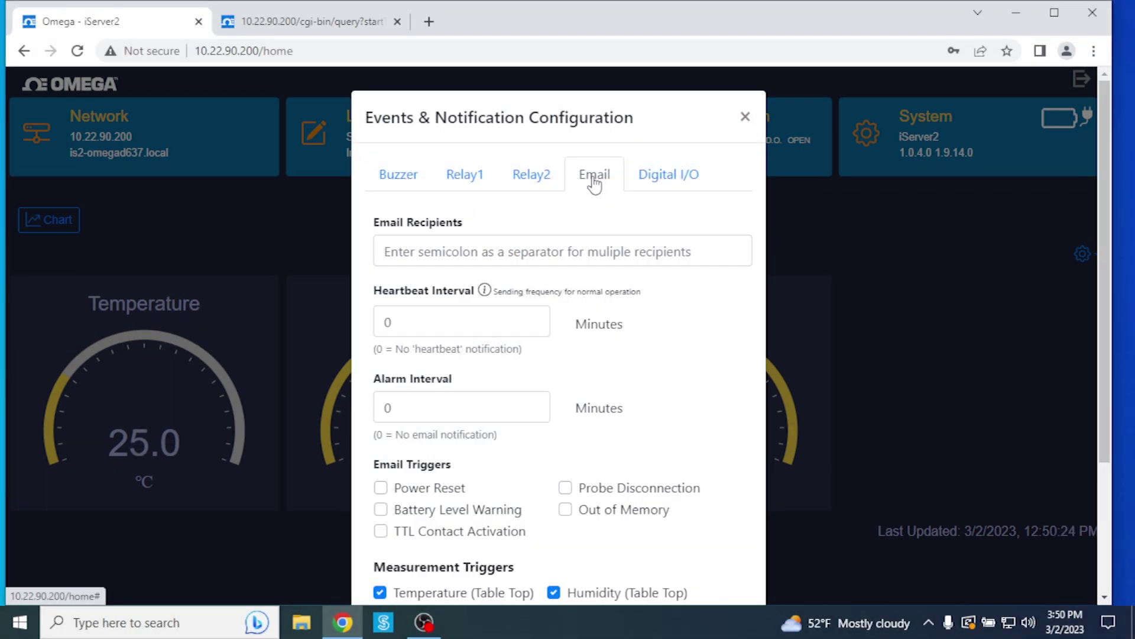
{"action": "left_click", "coordinate": [677, 248]}
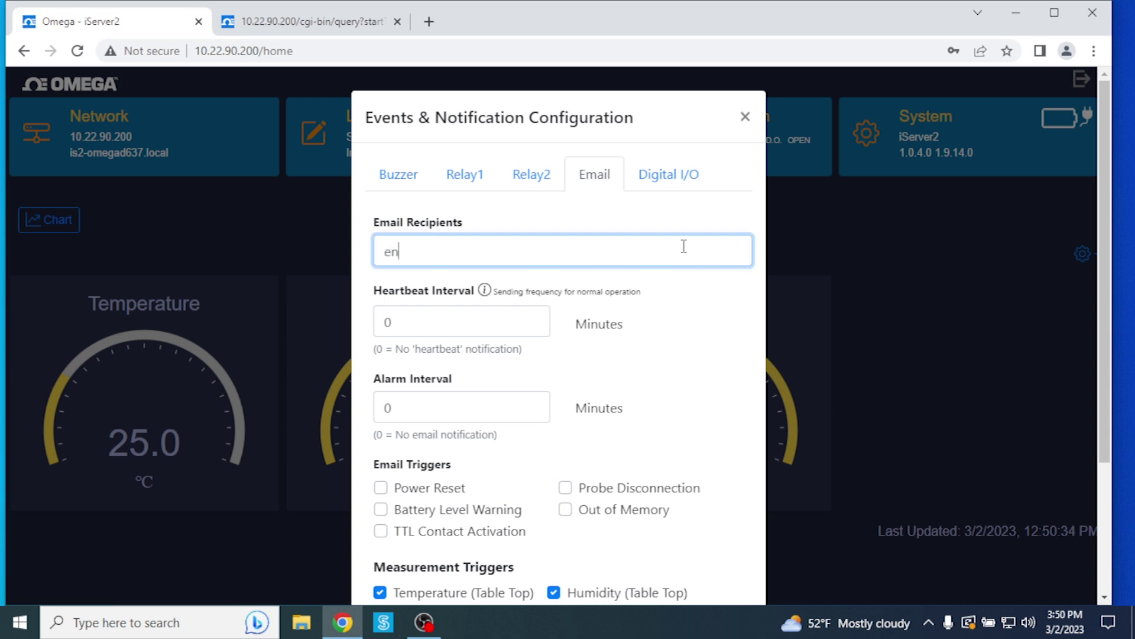
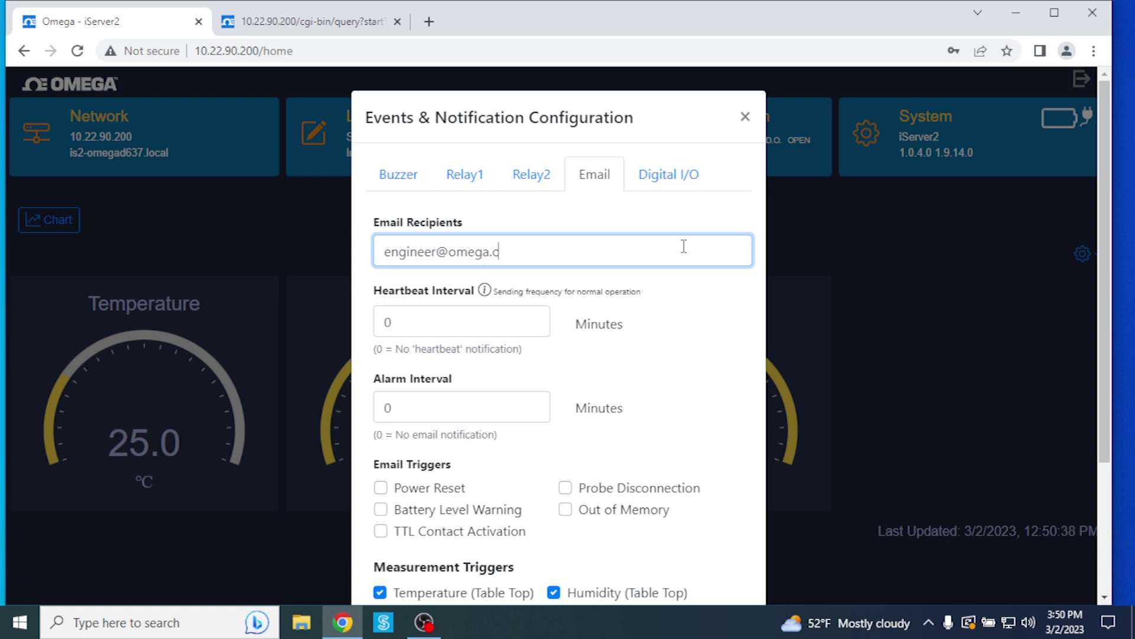
{"action": "scroll", "coordinate": [675, 368], "scroll_direction": "down", "scroll_amount": 3}
{"action": "scroll", "coordinate": [673, 365], "scroll_direction": "up", "scroll_amount": 2}
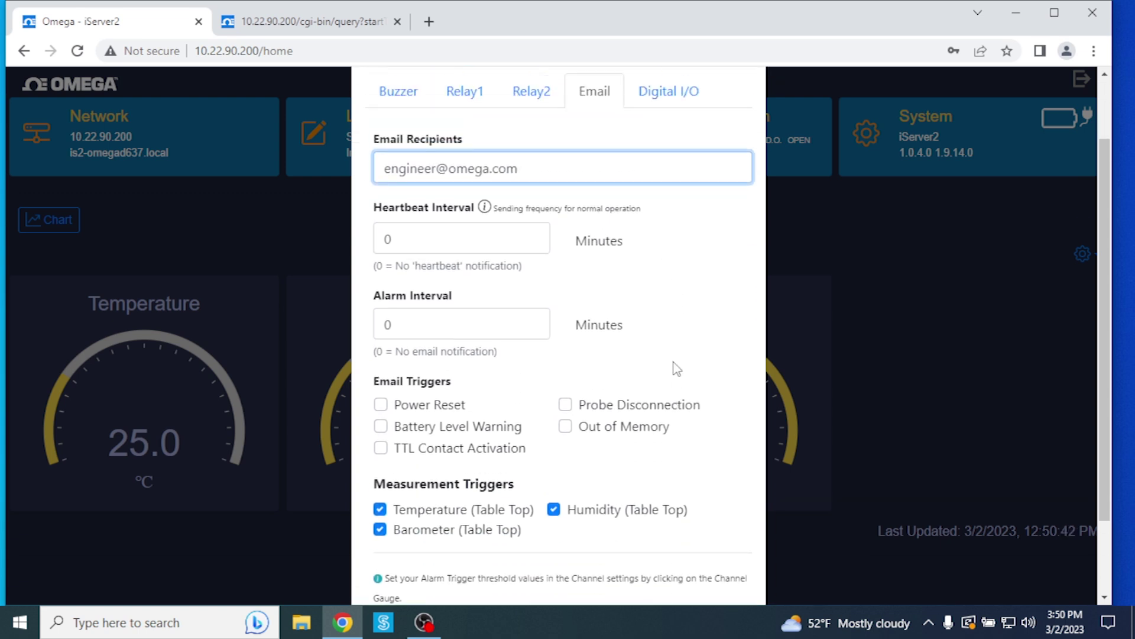
Step: Set both the Heartbeat Interval and the Alarm Interval to 5 minutes
{"action": "left_click", "coordinate": [507, 243]}
{"action": "double_click", "coordinate": [393, 235]}
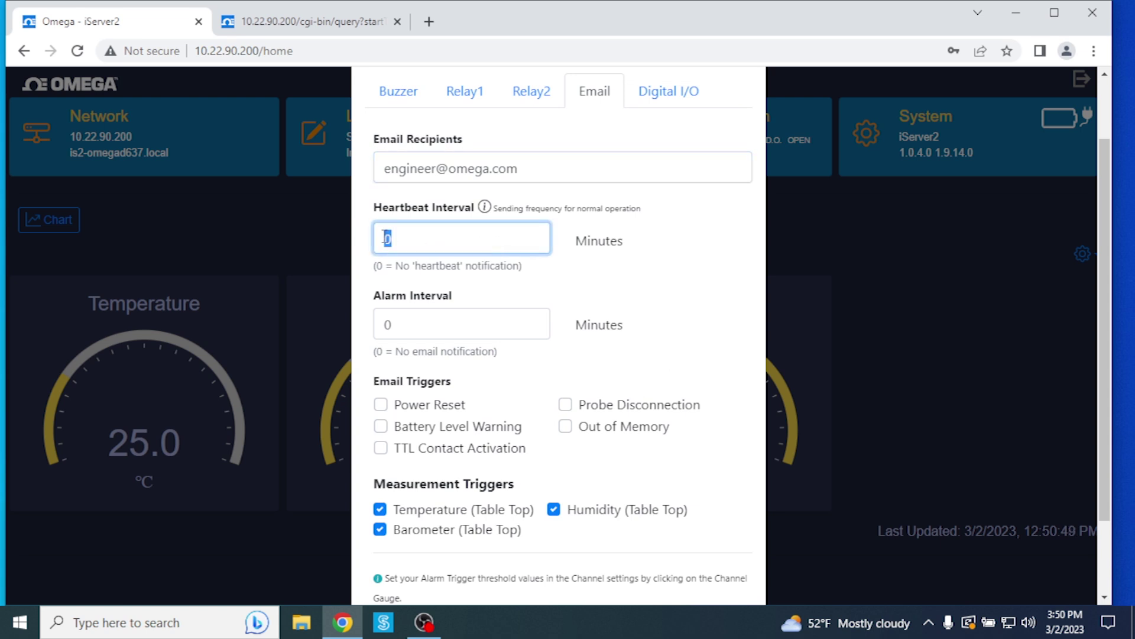
{"action": "type", "text": "5"}
{"action": "left_click", "coordinate": [504, 323]}
{"action": "double_click", "coordinate": [430, 322]}
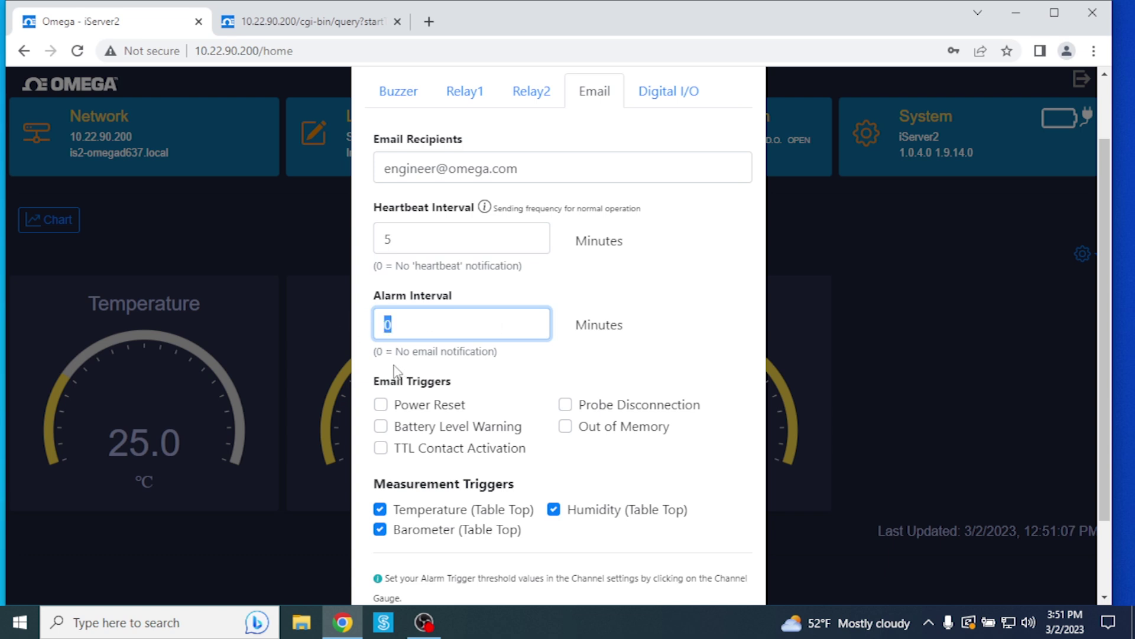
{"action": "type", "text": "5"}
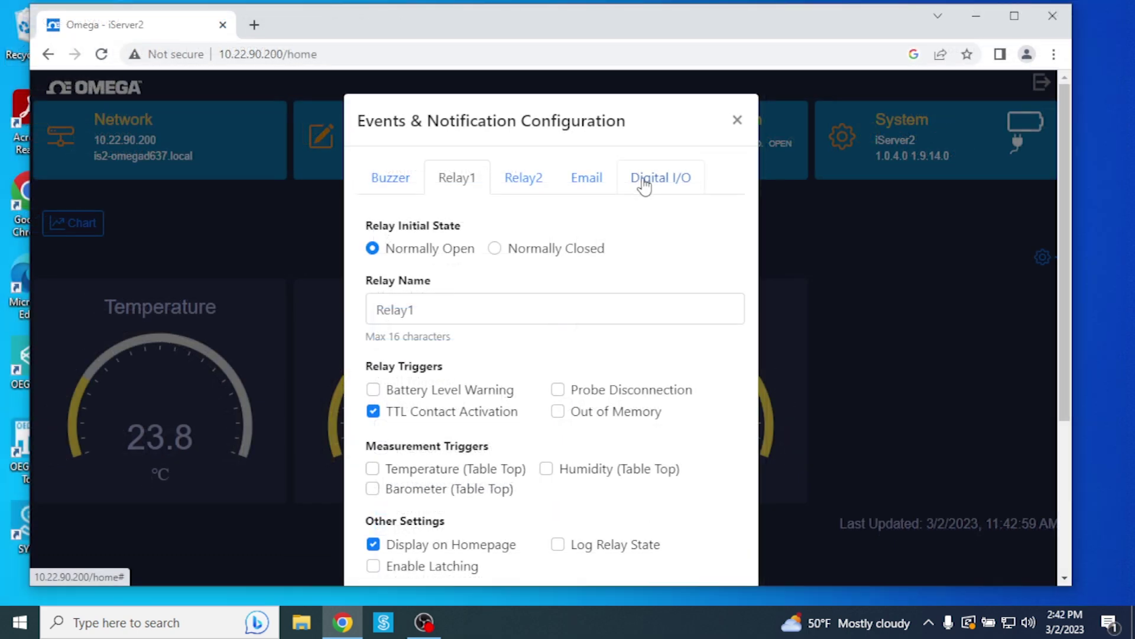
Step: Show the Digital I/O tab and scroll through its digital input and output options
{"action": "left_click", "coordinate": [644, 181]}
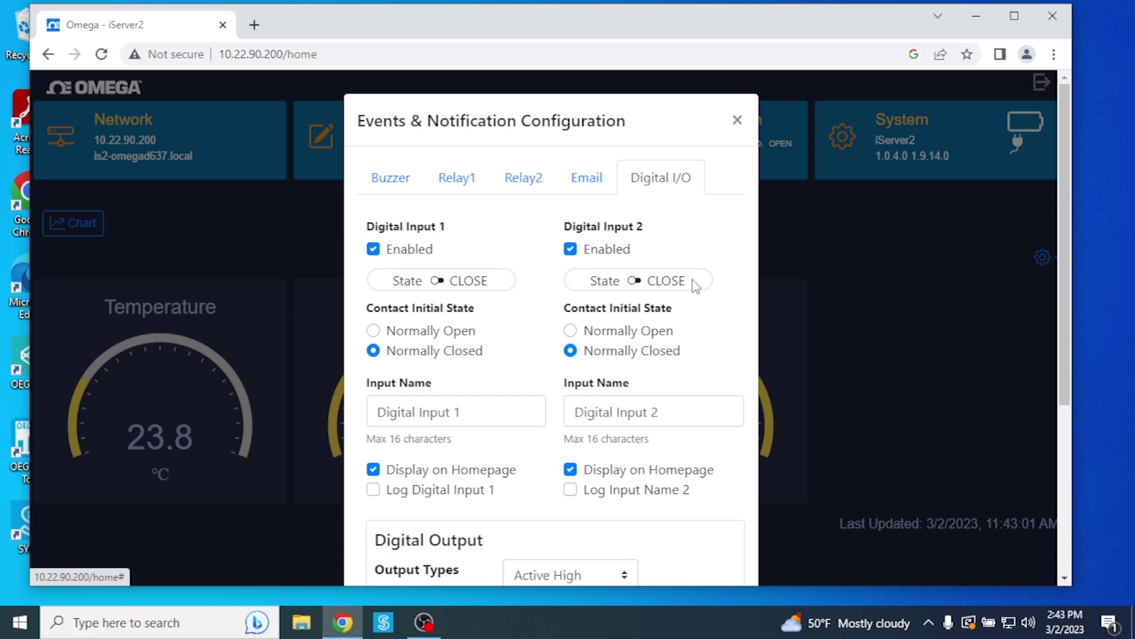
{"action": "scroll", "coordinate": [695, 286], "scroll_direction": "down", "scroll_amount": 3}
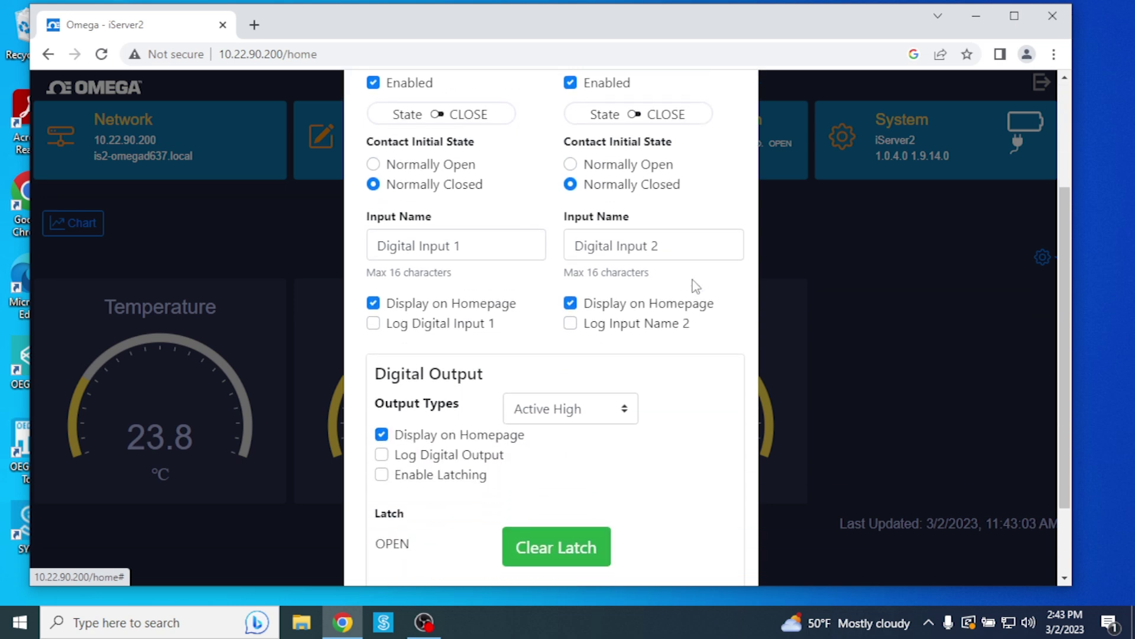
{"action": "scroll", "coordinate": [696, 286], "scroll_direction": "up", "scroll_amount": 3}
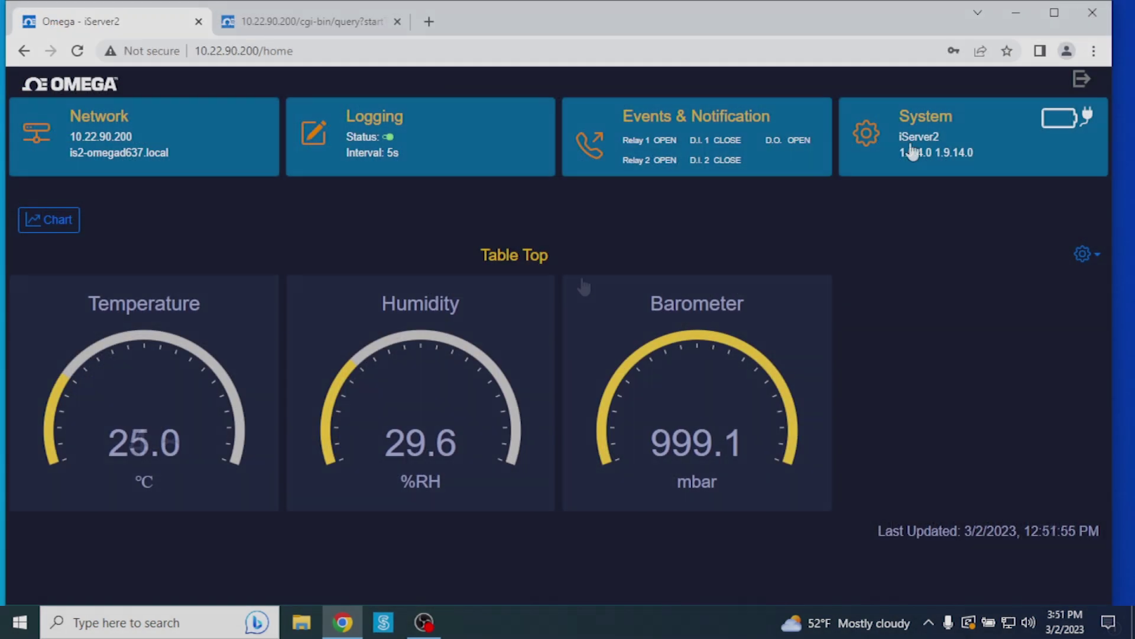
{"action": "left_click", "coordinate": [906, 142]}
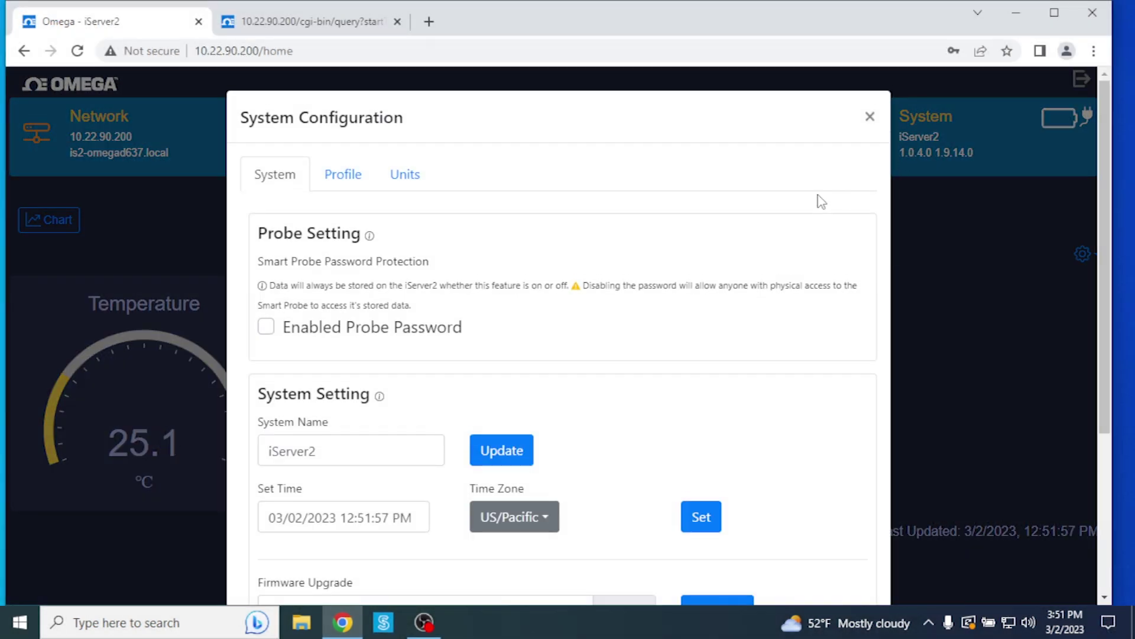
{"action": "scroll", "coordinate": [677, 238], "scroll_direction": "down", "scroll_amount": 2}
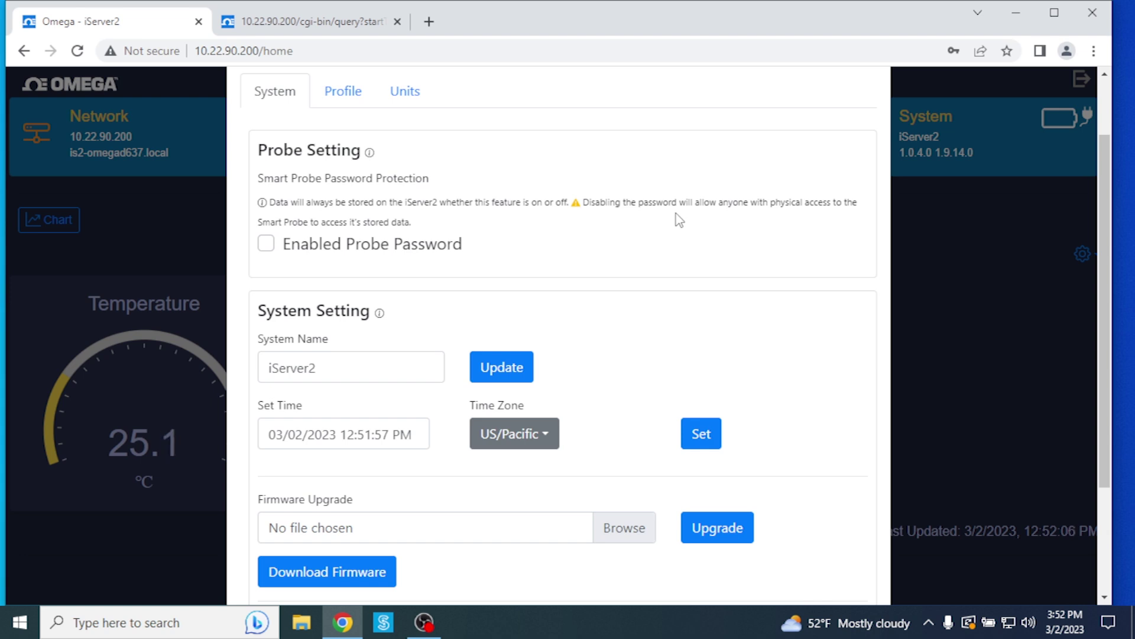
{"action": "scroll", "coordinate": [680, 210], "scroll_direction": "down", "scroll_amount": 1}
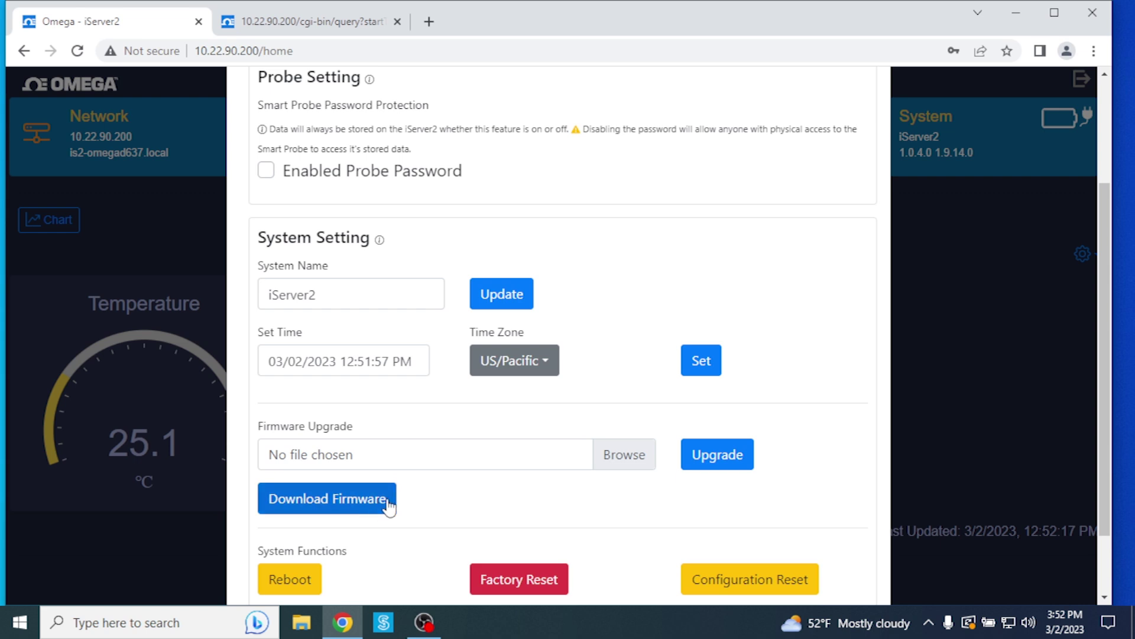
{"action": "scroll", "coordinate": [604, 331], "scroll_direction": "down", "scroll_amount": 1}
{"action": "scroll", "coordinate": [604, 331], "scroll_direction": "up", "scroll_amount": 3}
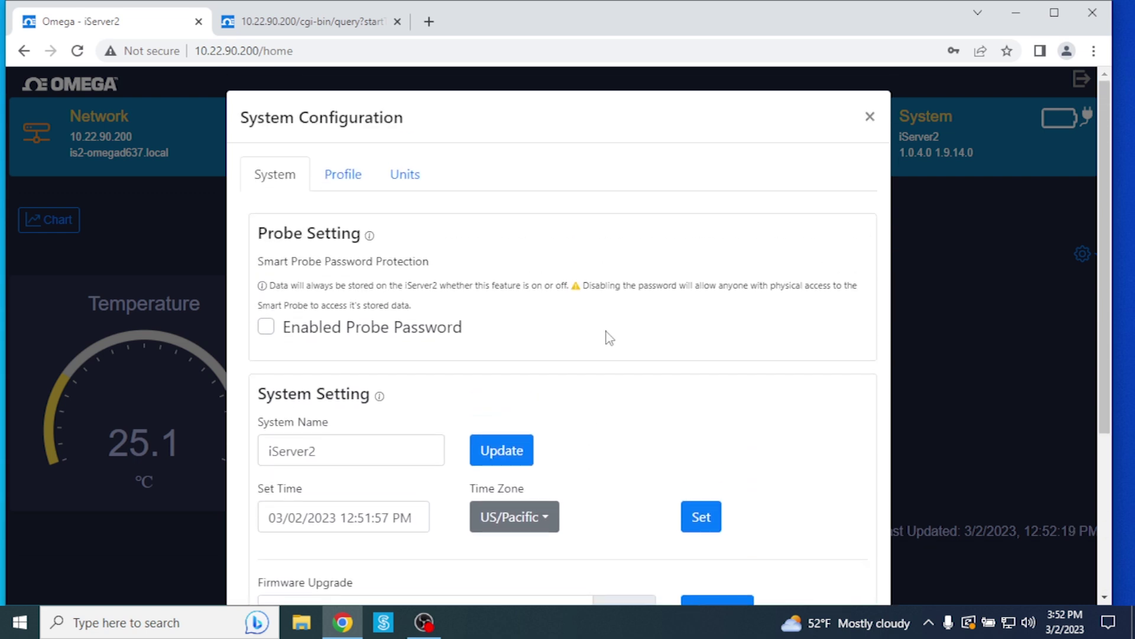
{"action": "left_click", "coordinate": [338, 175]}
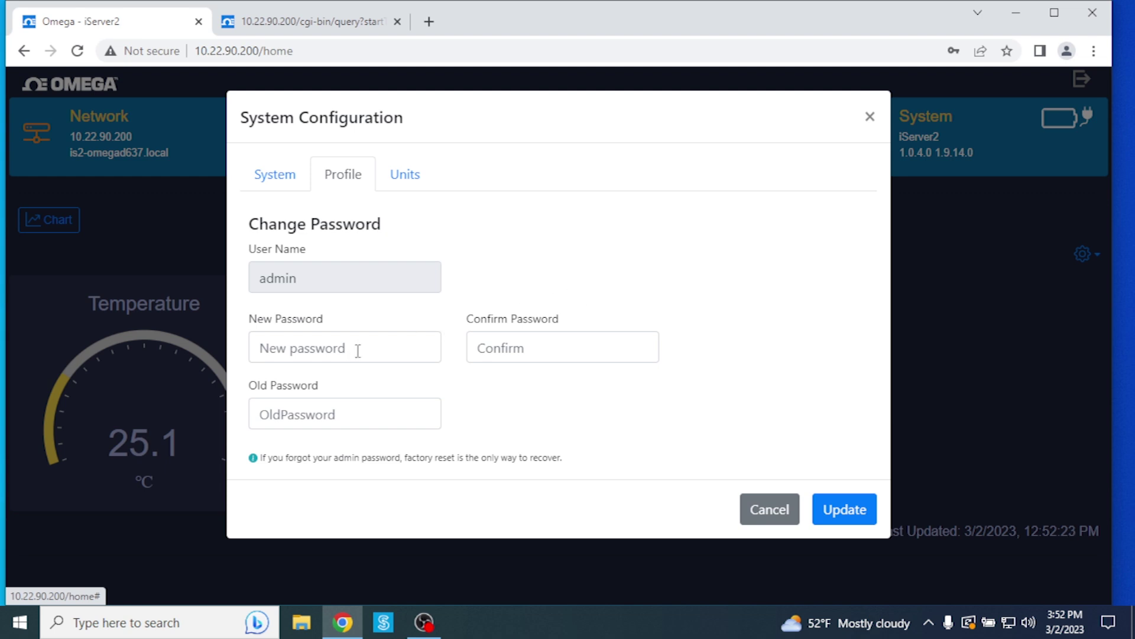
{"action": "left_click", "coordinate": [406, 173]}
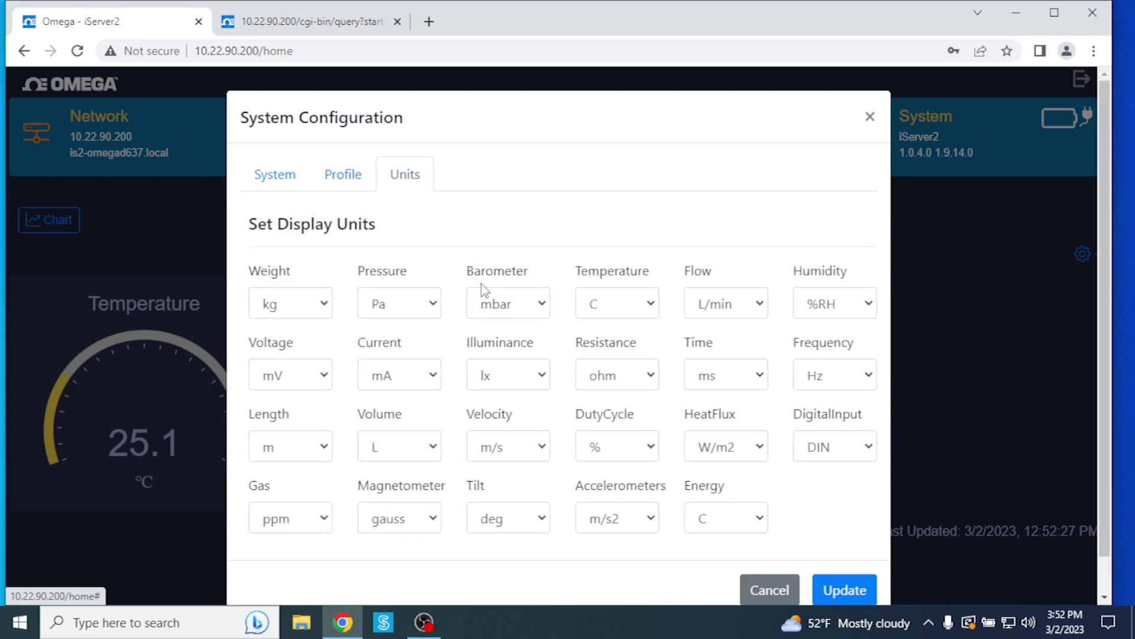
{"action": "scroll", "coordinate": [481, 284], "scroll_direction": "down", "scroll_amount": 1}
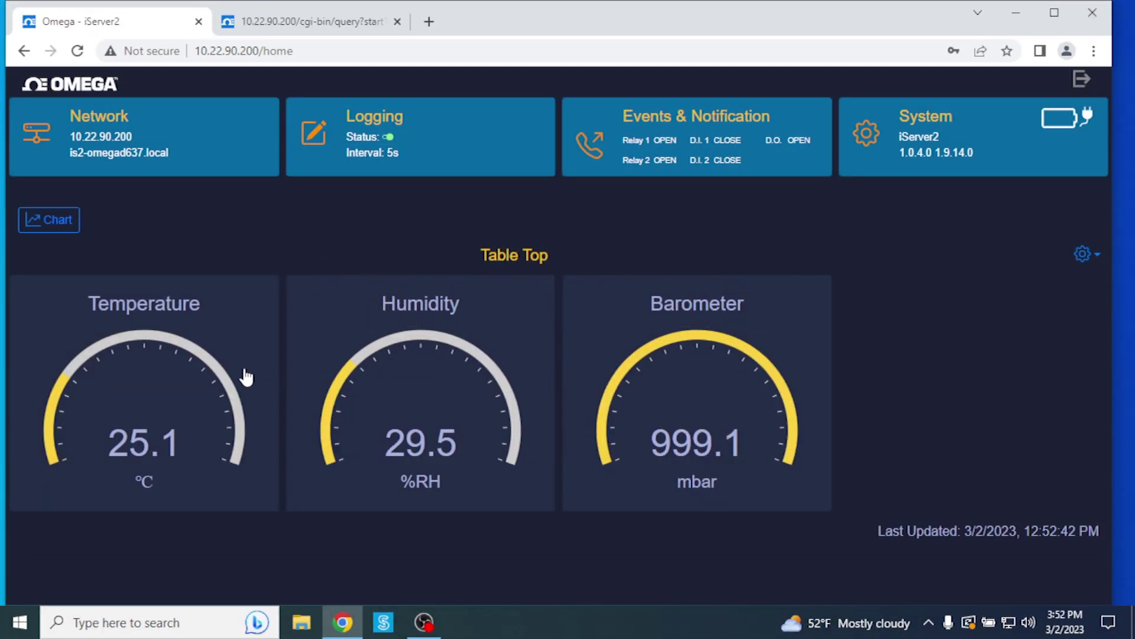
{"action": "left_click", "coordinate": [197, 357]}
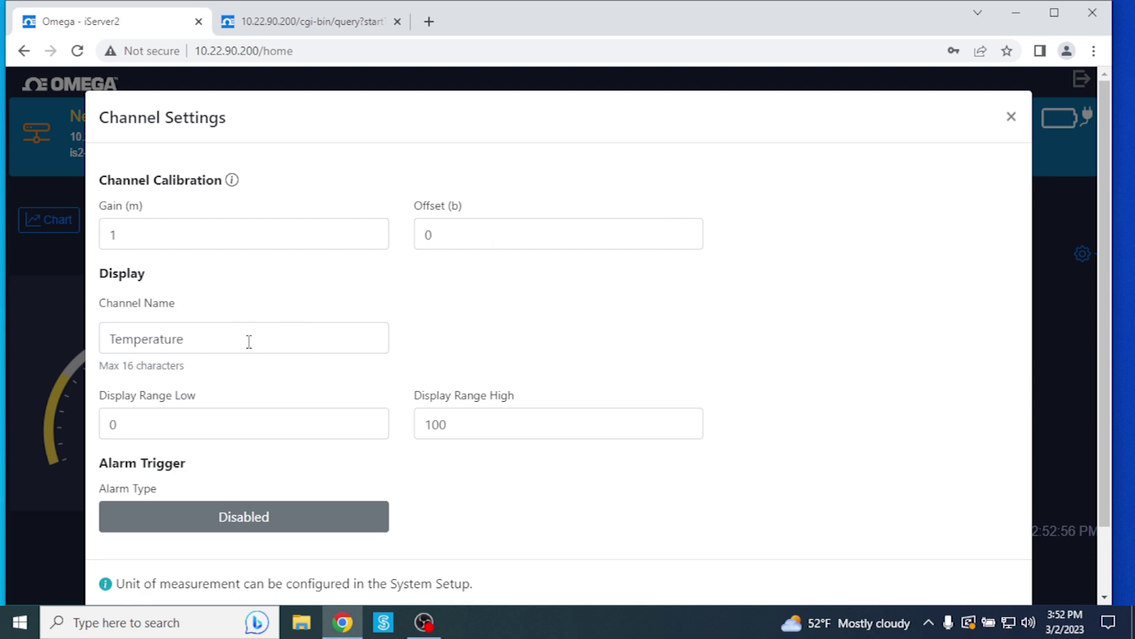
{"action": "scroll", "coordinate": [266, 345], "scroll_direction": "down", "scroll_amount": 3}
{"action": "left_click", "coordinate": [918, 548]}
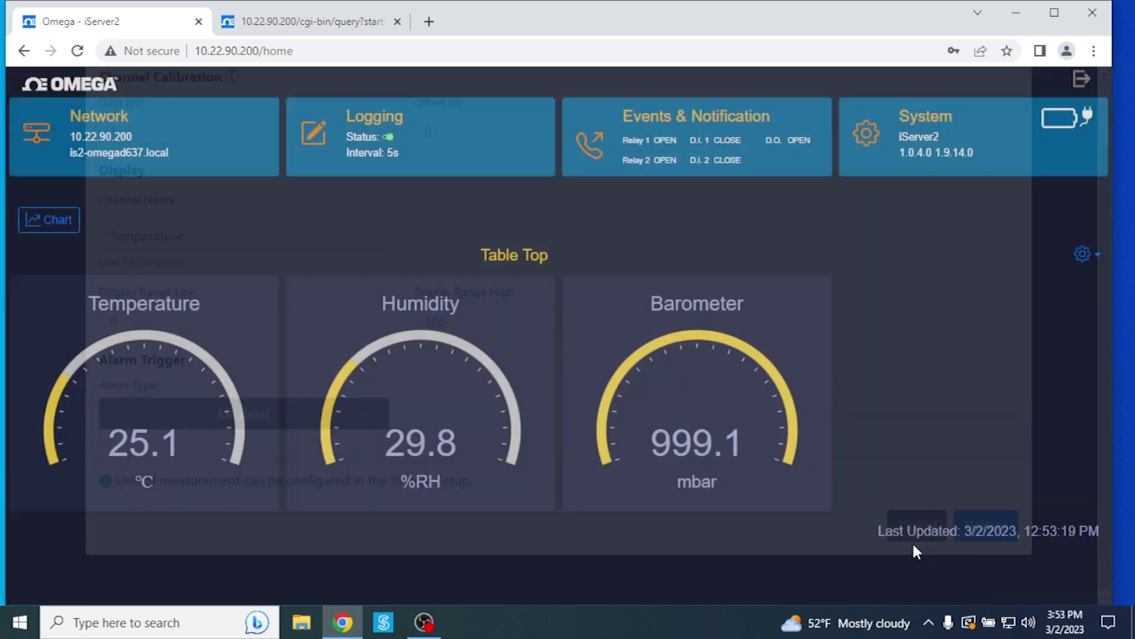